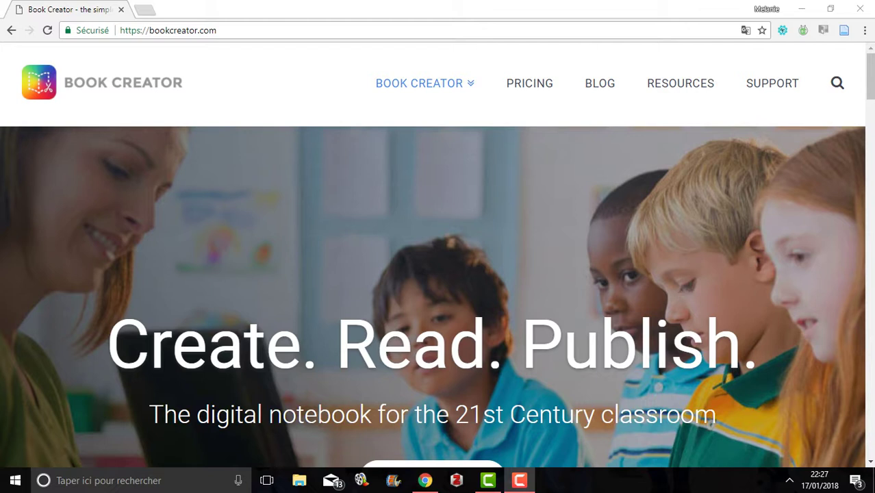
- Open the Book Creator for Chrome login page and sign in as a teacher with the second listed Google account
mouse_move(419, 83)
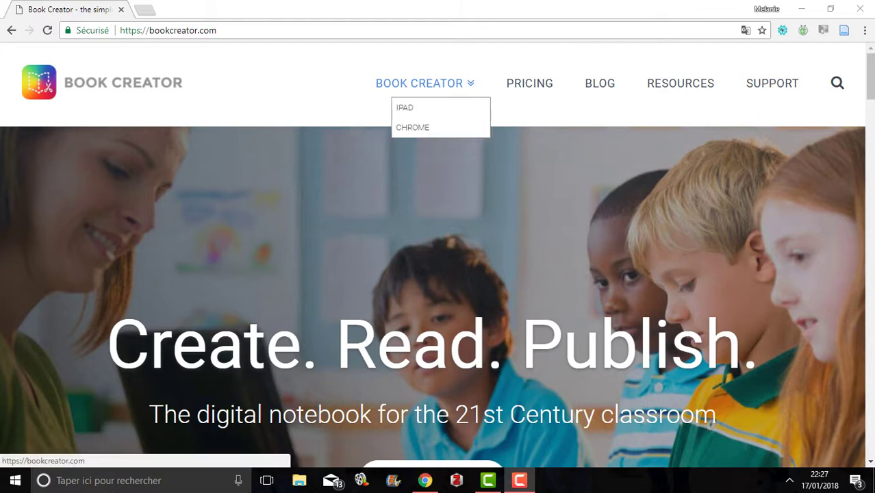
click(411, 127)
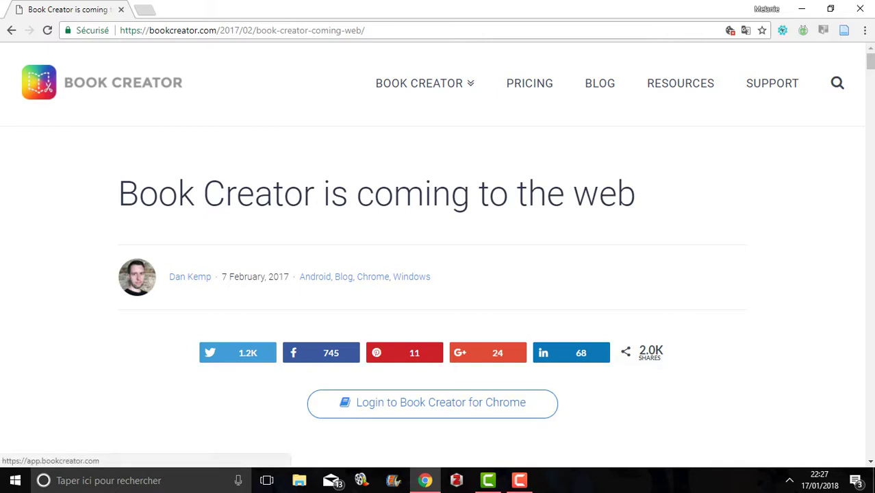
click(433, 403)
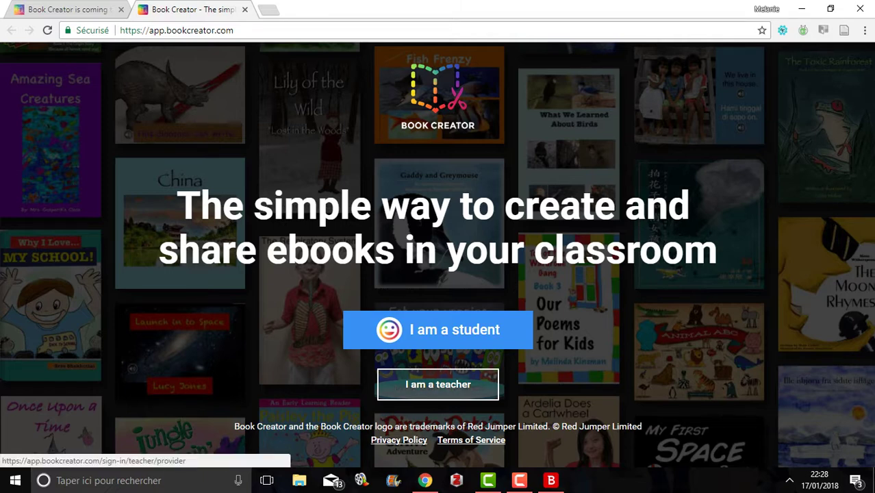
click(437, 384)
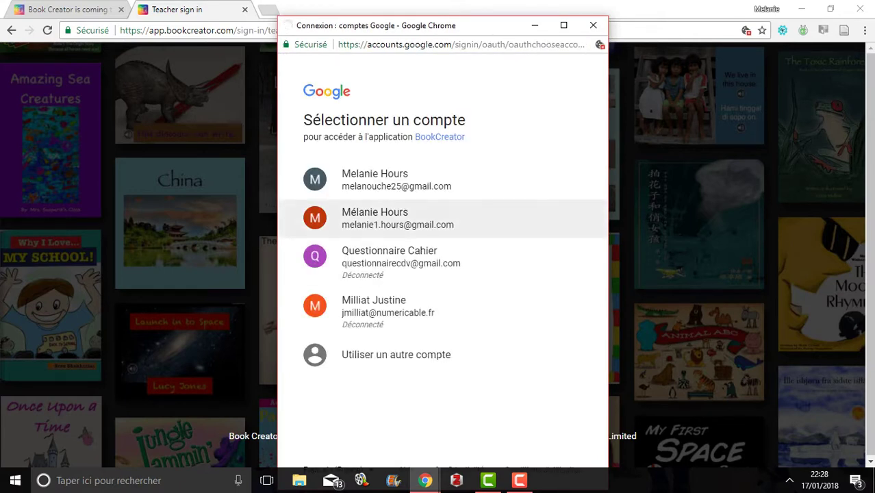
click(397, 217)
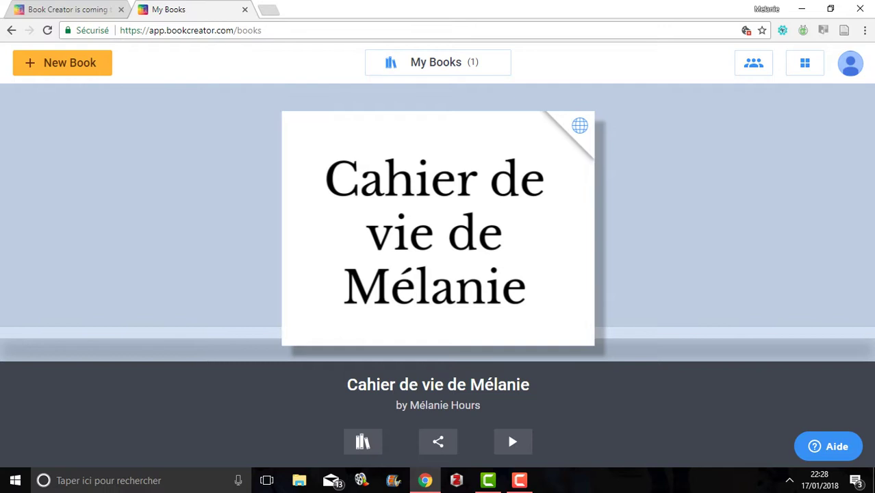
- Create a new book with the Landscape 4:3 shape
click(69, 62)
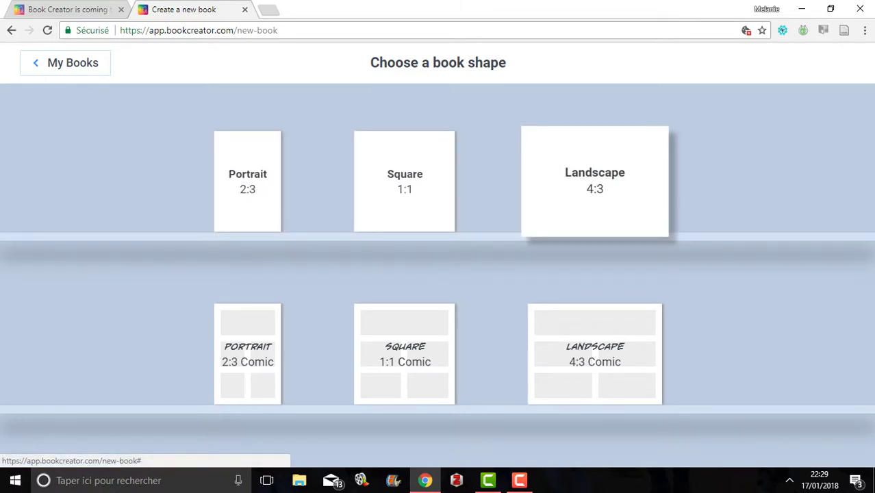
click(594, 182)
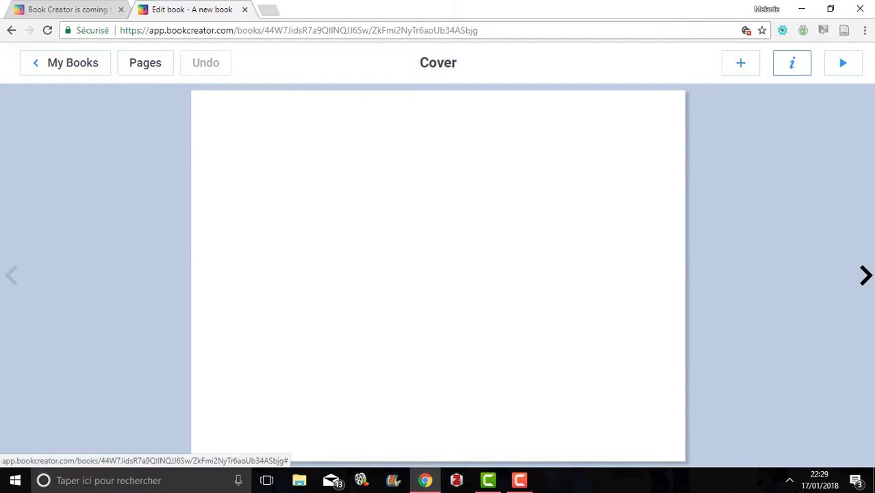
- Try black, peach, yellow, teal and grid paper as the cover background, and set it back to white
click(791, 62)
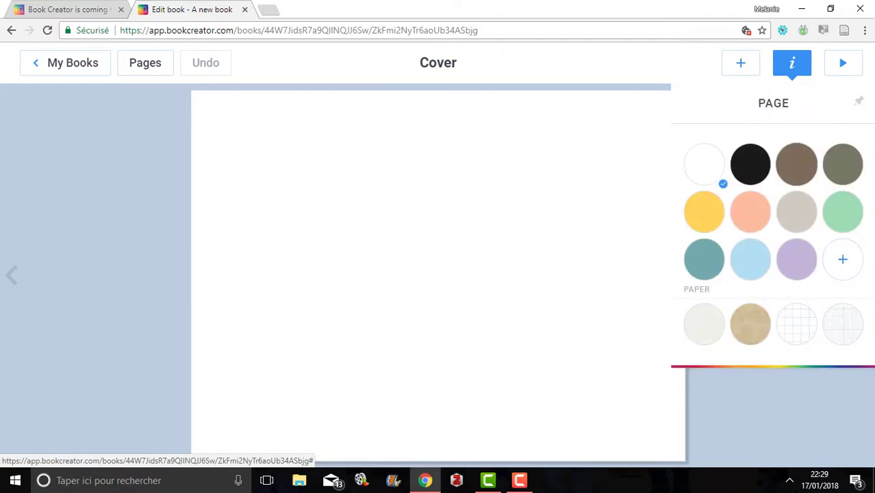
click(749, 165)
click(749, 211)
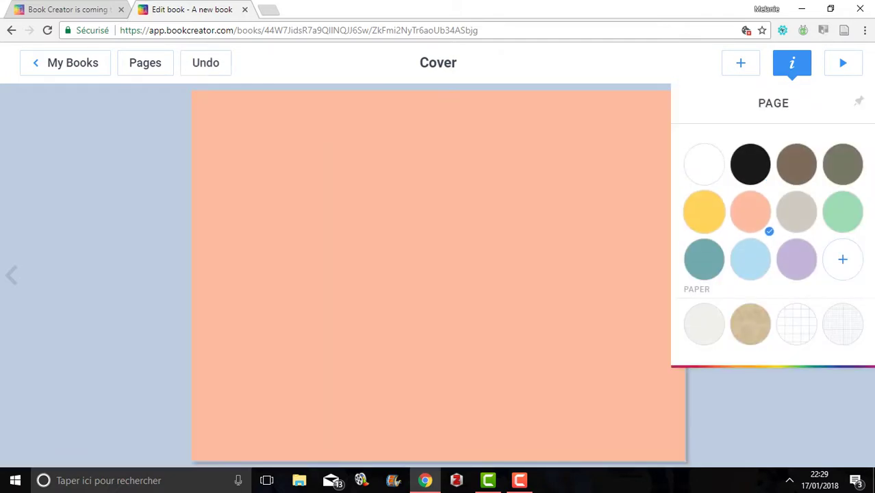
click(704, 212)
click(703, 259)
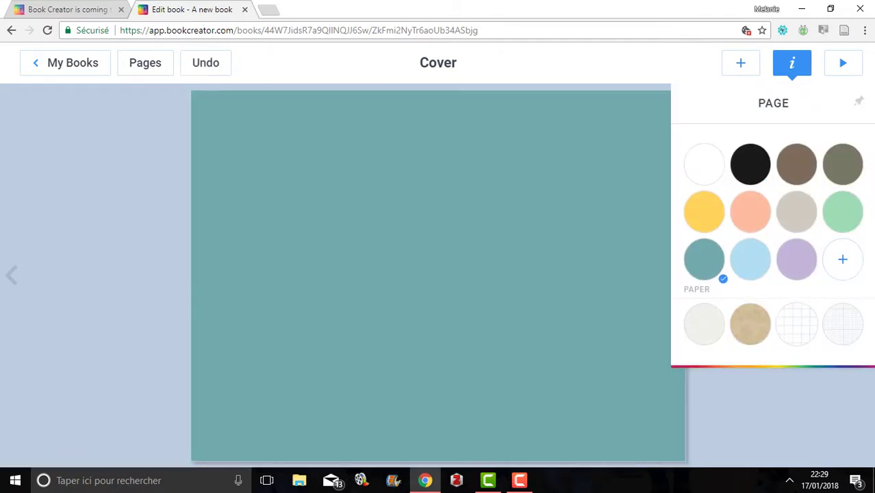
click(795, 323)
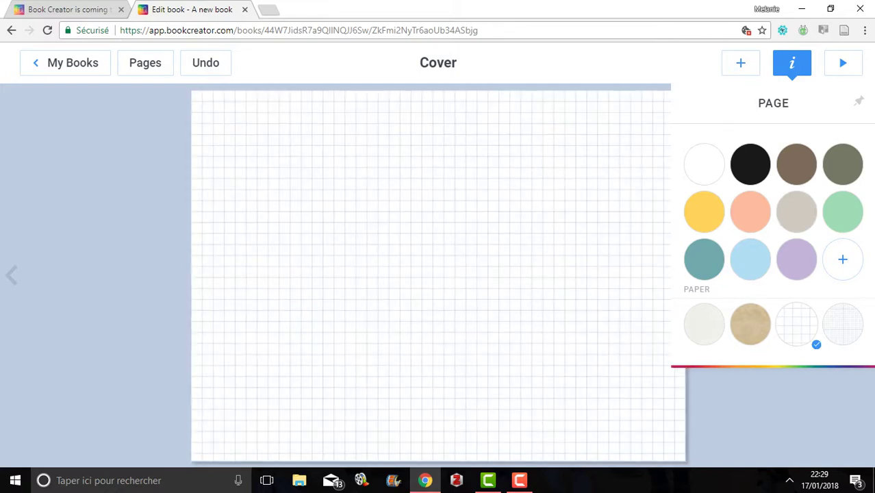
click(704, 164)
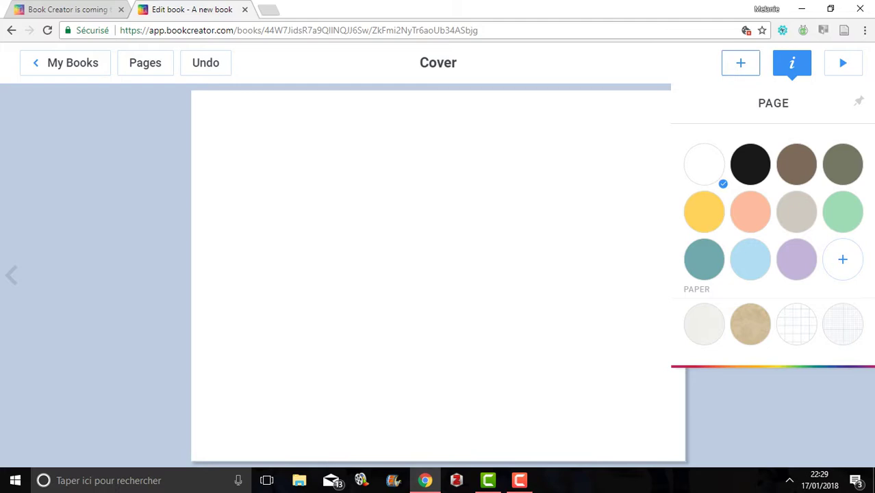
click(792, 63)
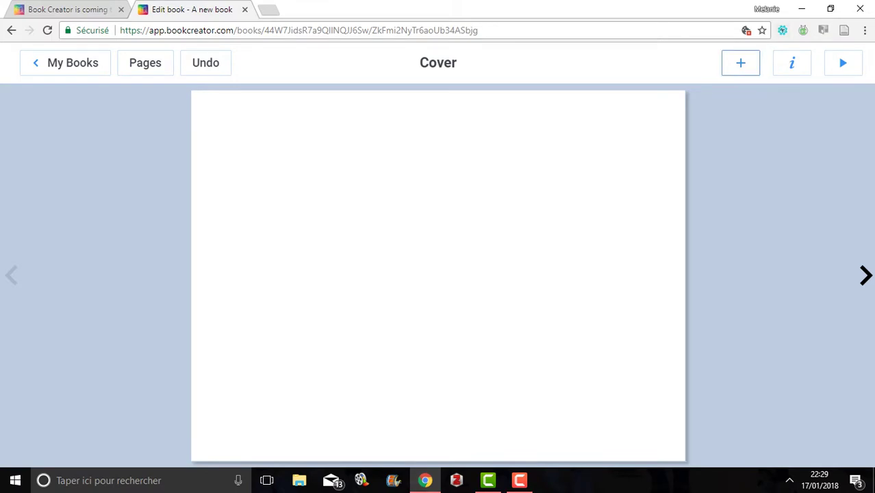
- Import the picture "présentation" from the computer's images folder onto the cover
click(740, 62)
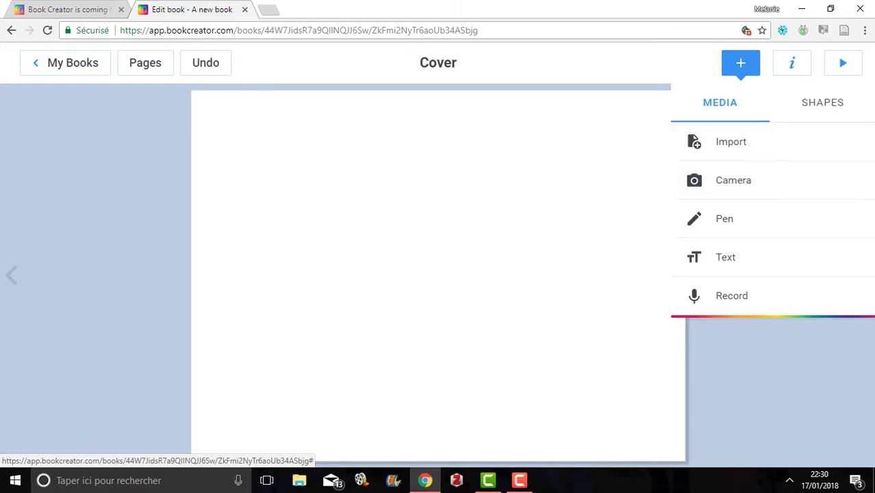
click(822, 102)
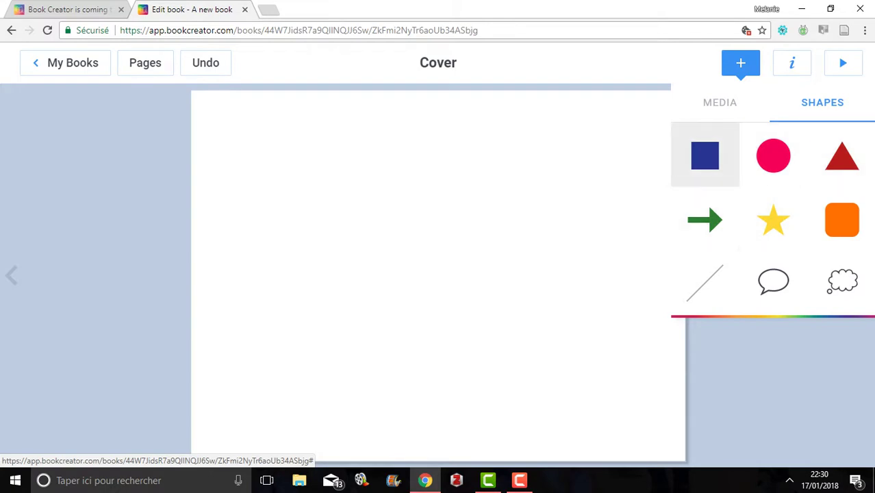
click(720, 102)
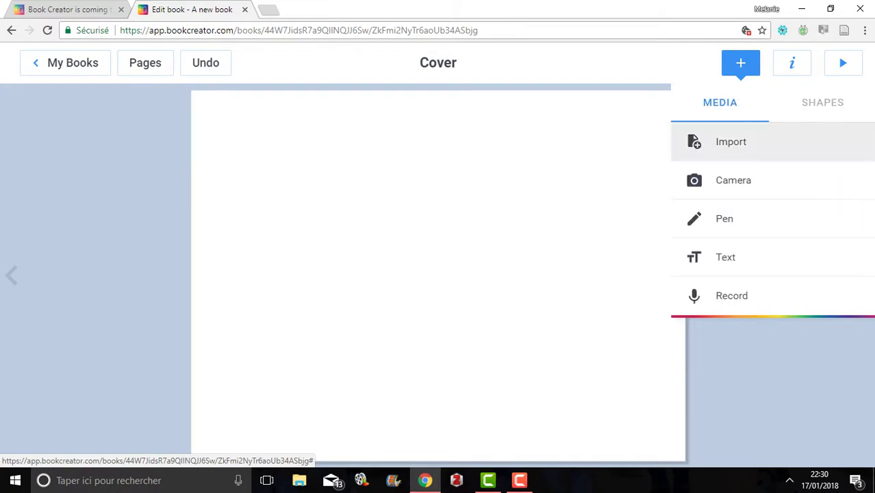
click(731, 141)
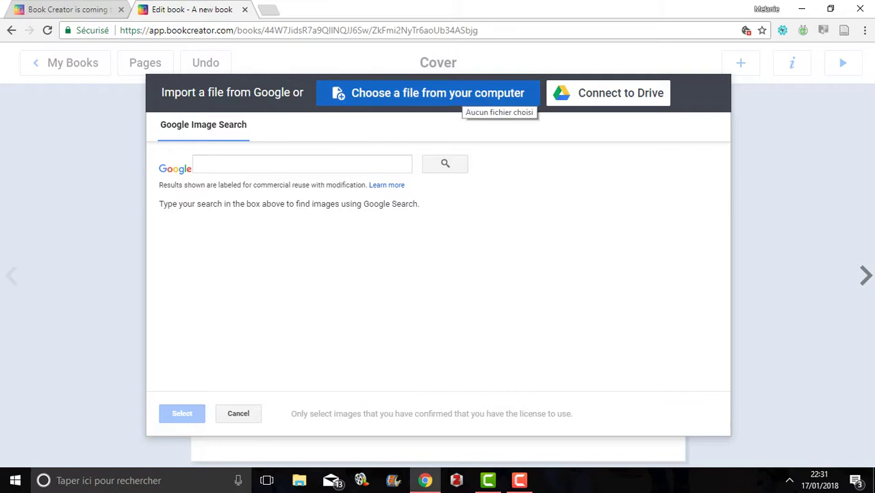
click(464, 94)
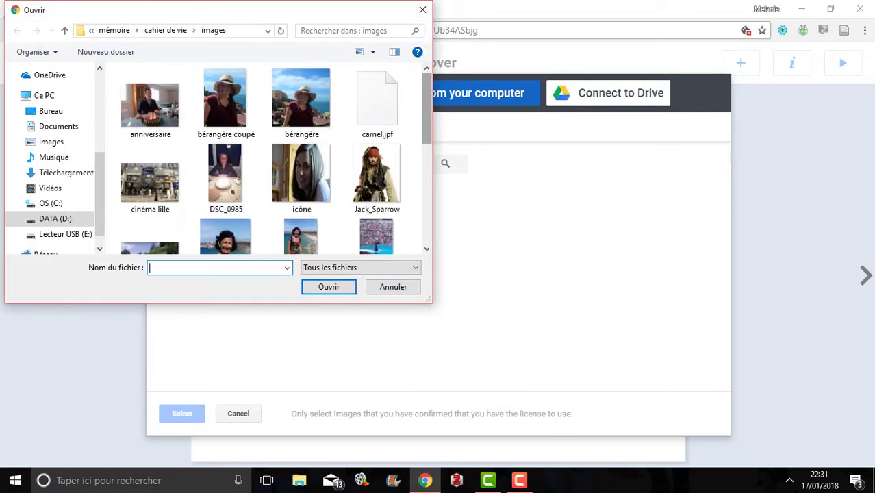
scroll(301, 125, down, 5)
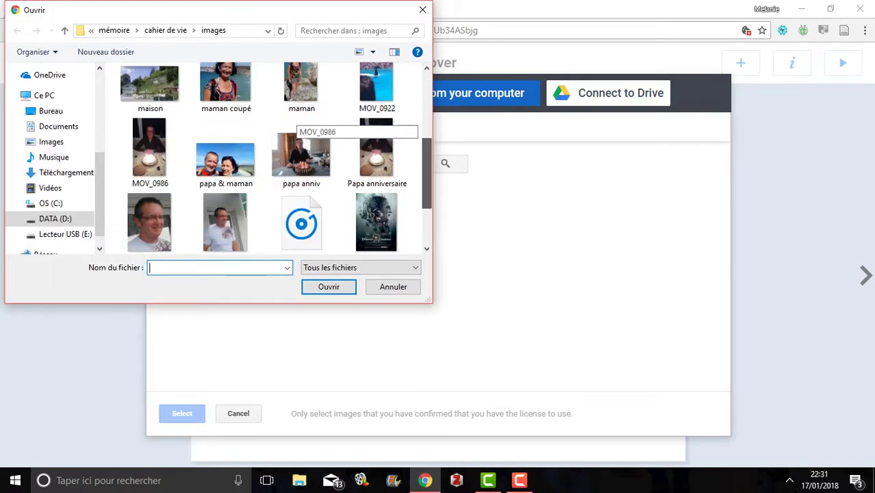
scroll(301, 127, up, 3)
scroll(301, 127, down, 4)
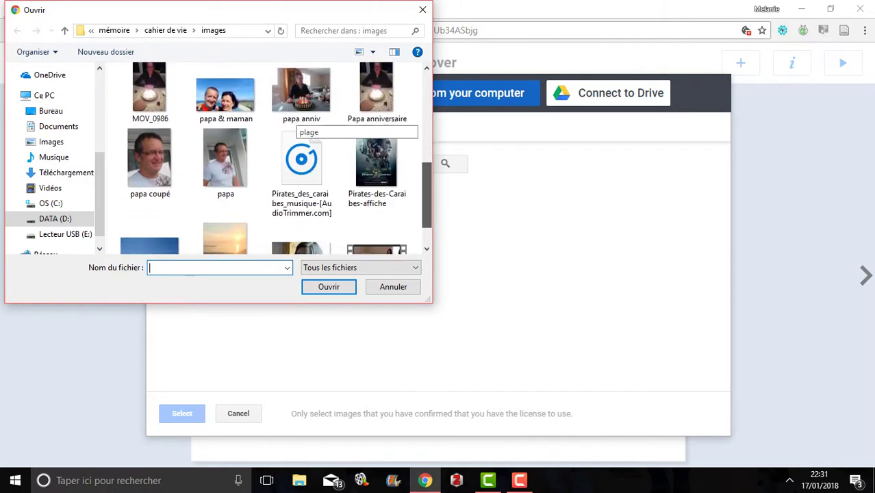
click(301, 220)
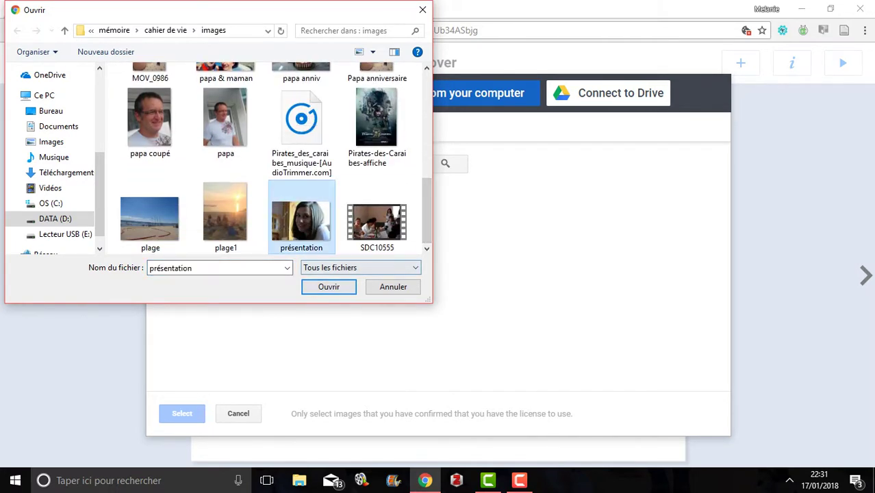
key(Return)
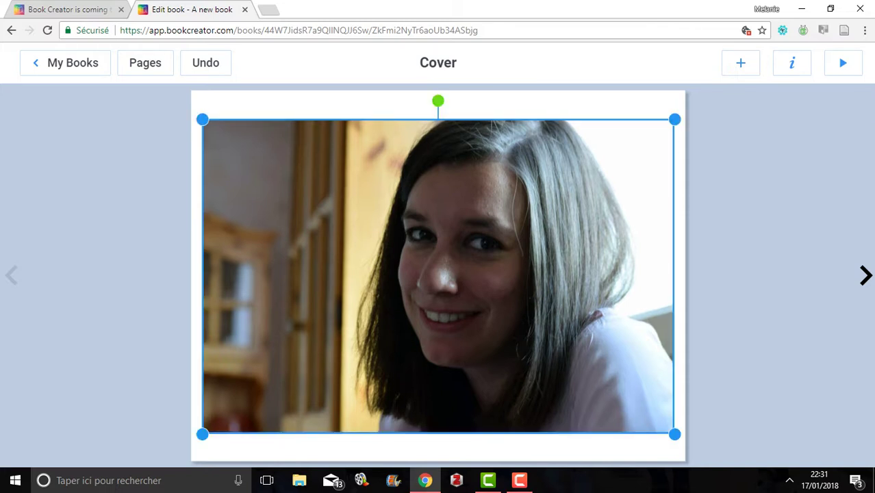
- Shrink the photo to about two thirds of its size and centre it in the upper part of the cover
drag(674, 433, 513, 326)
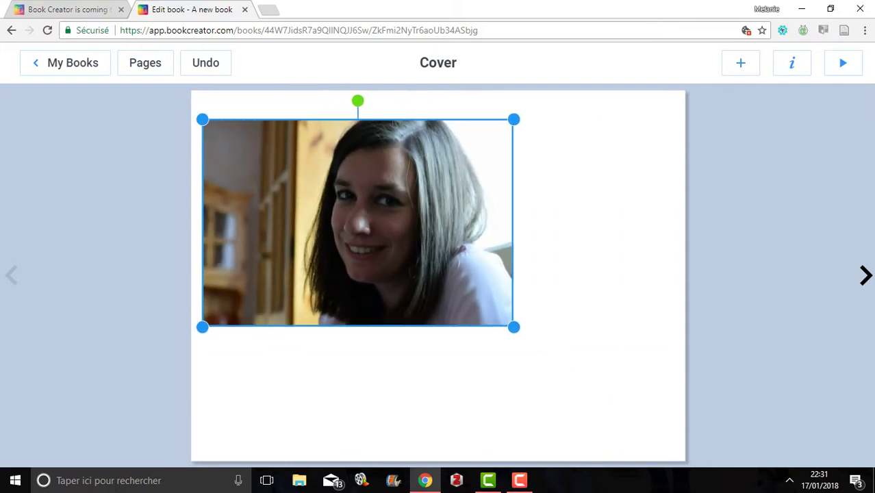
drag(358, 223, 438, 217)
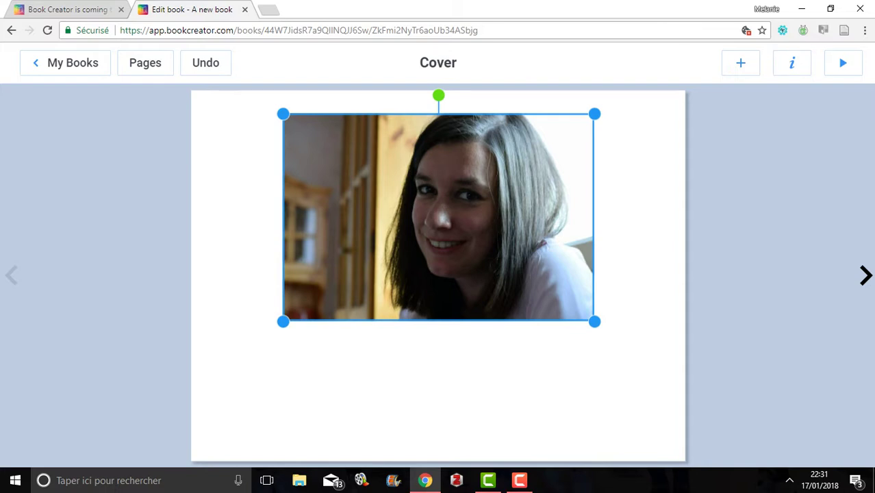
- Add a text box to the cover reading "Bonjour, voici mon cahier de vie." without bold formatting
click(740, 63)
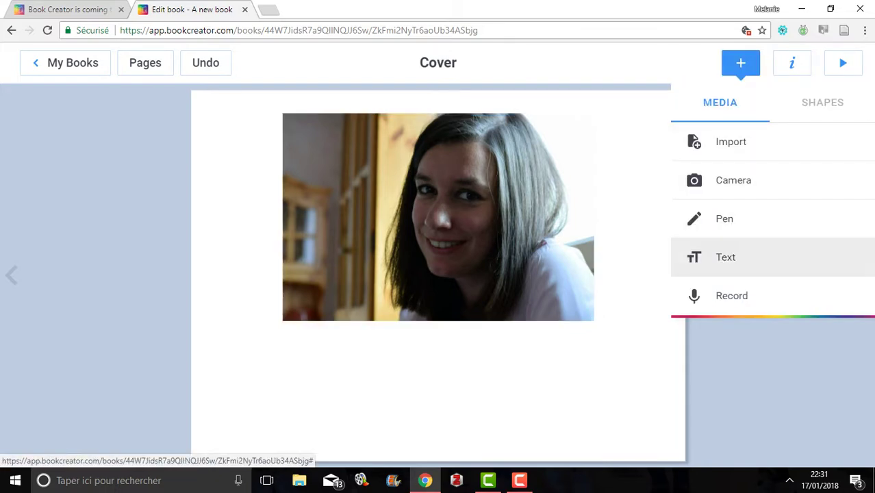
click(715, 257)
text(Bon)
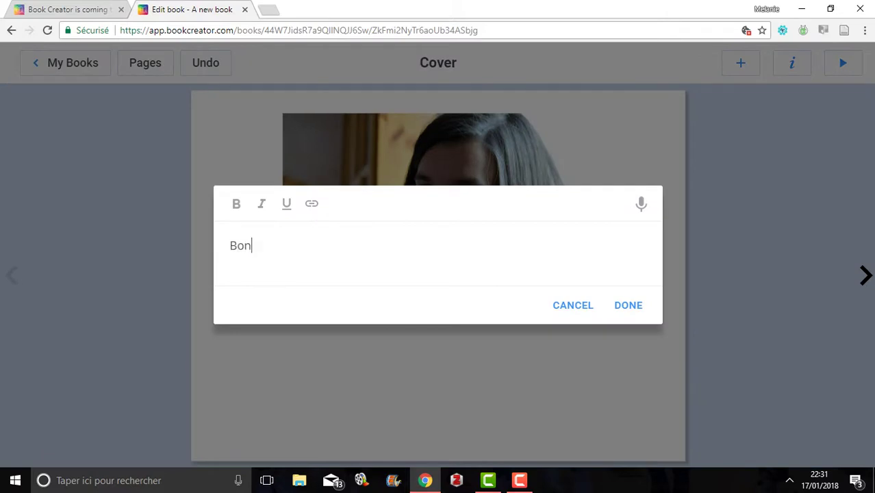
text(jour, voici mo)
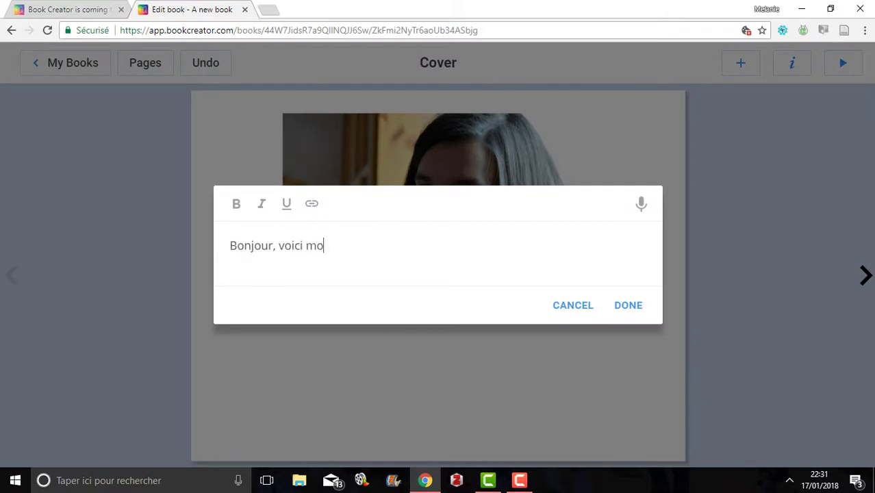
text(n cahier de v)
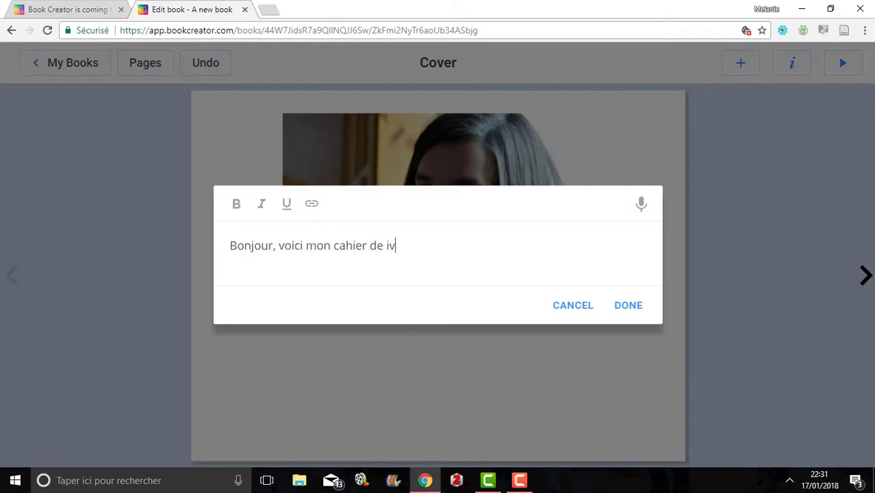
text(ie.)
key(ctrl+a)
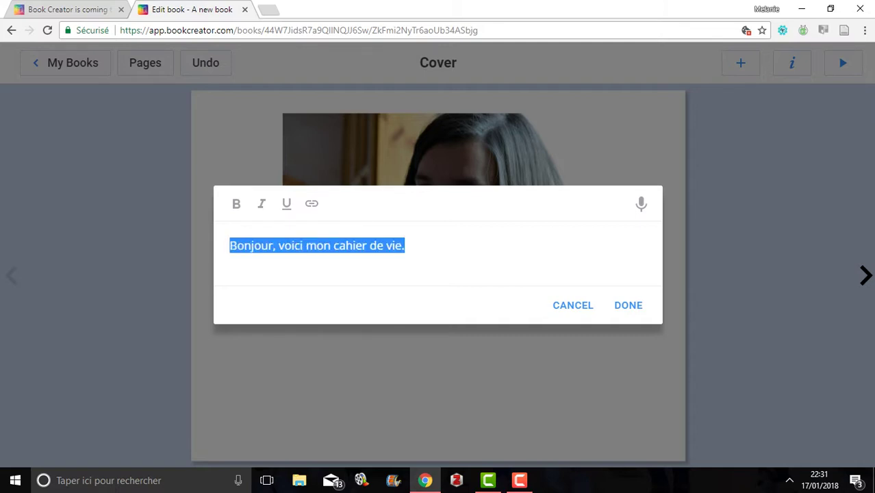
key(ctrl+b)
key(ctrl+b)
click(405, 245)
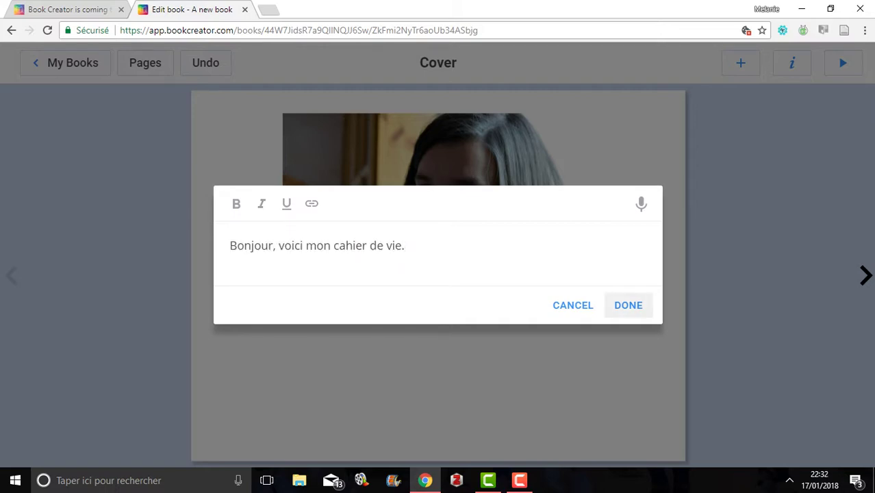
click(628, 305)
- Move the text box below the photo and widen it on both sides to match the photo's width
drag(330, 170, 438, 372)
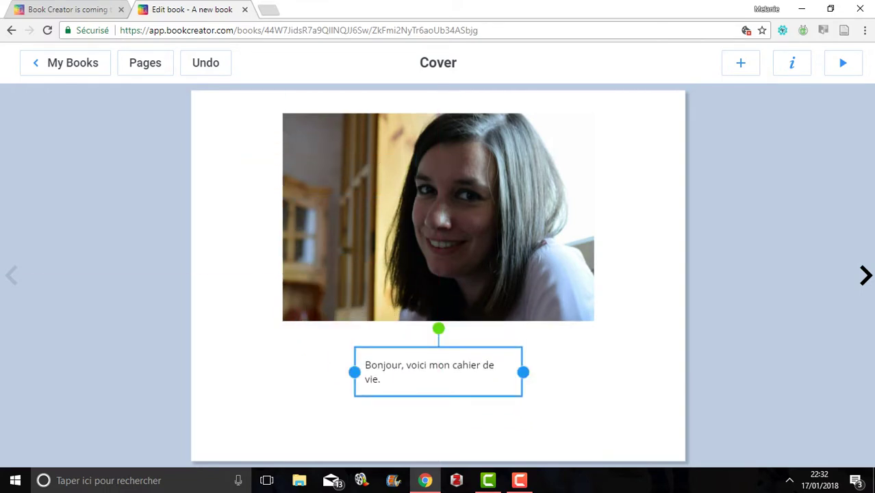
drag(354, 372, 283, 364)
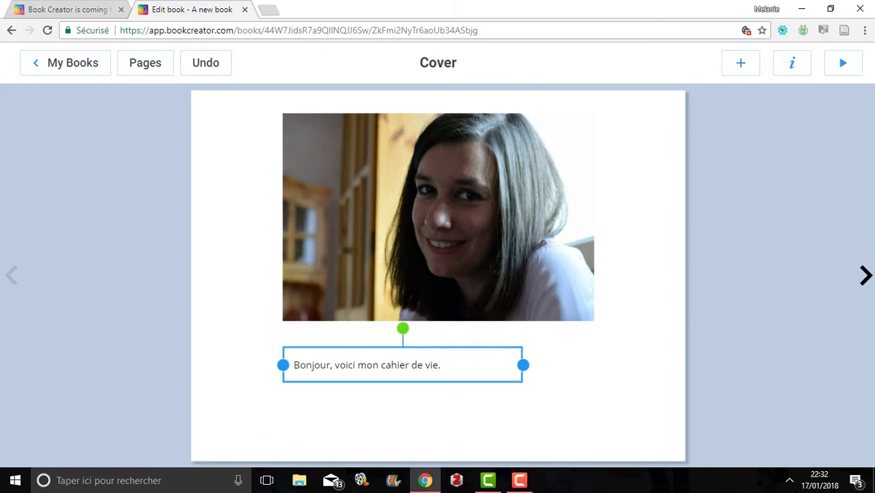
drag(522, 365, 594, 365)
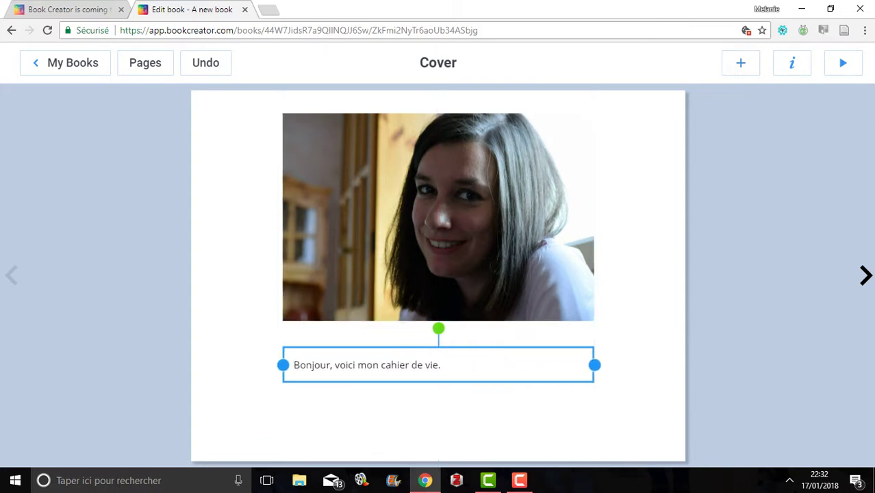
key(Return)
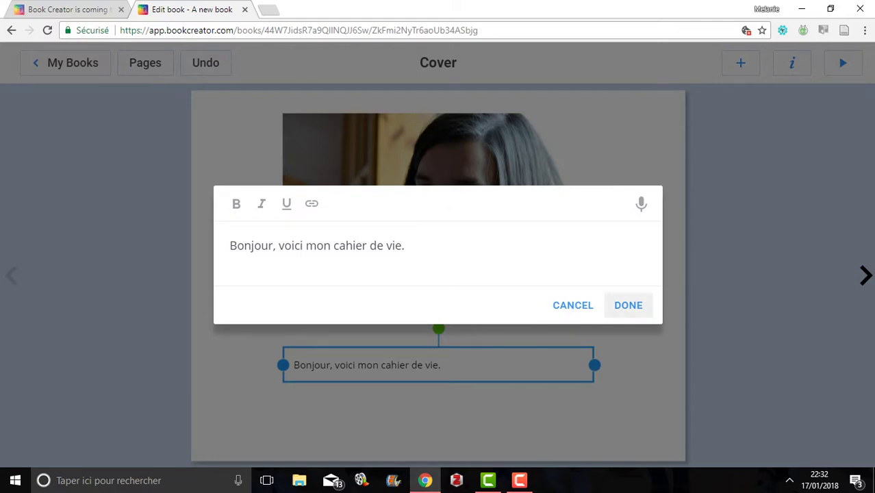
click(628, 305)
key(Return)
click(627, 305)
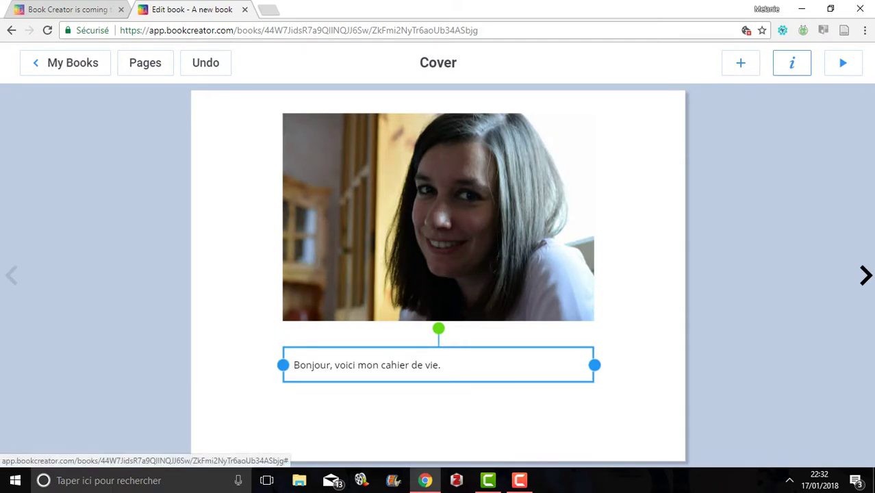
- Set the cover text to size 64 and centre it, trying right and left alignment along the way
click(791, 62)
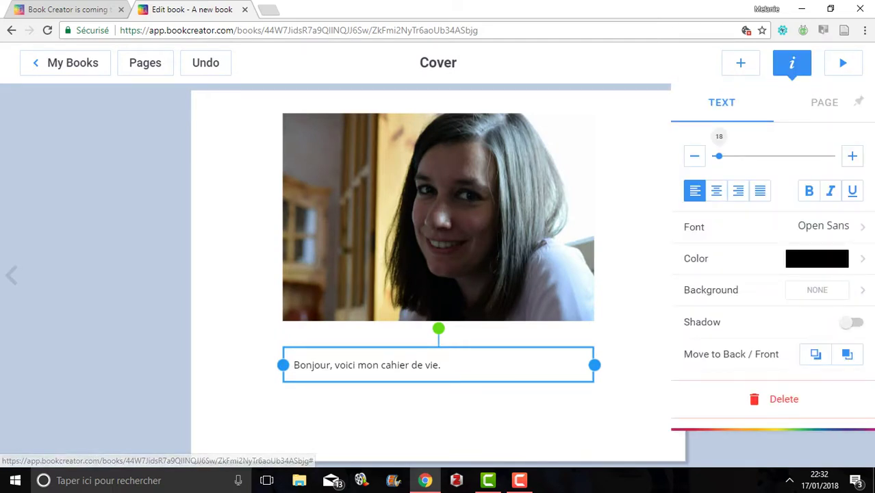
drag(718, 156, 742, 156)
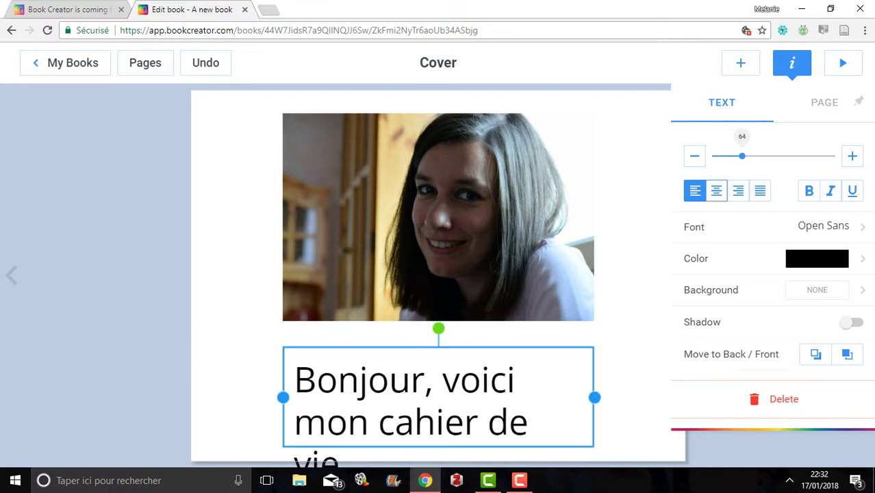
click(716, 190)
click(737, 190)
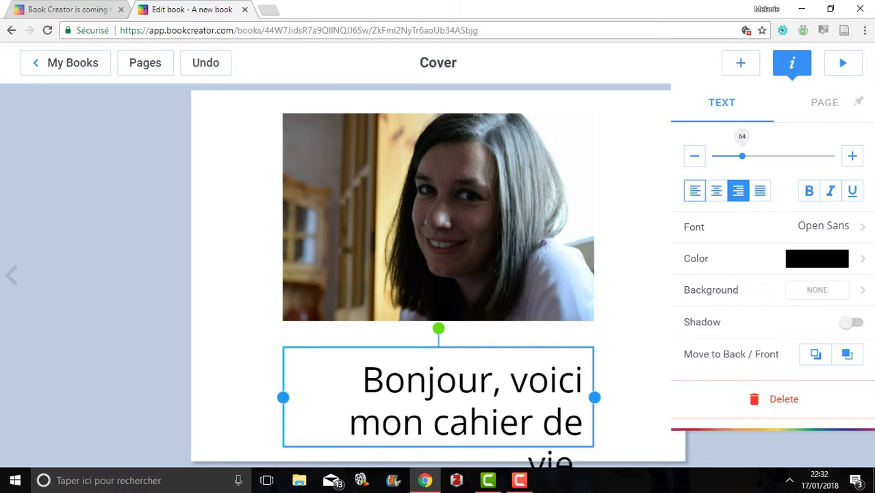
click(694, 190)
click(716, 190)
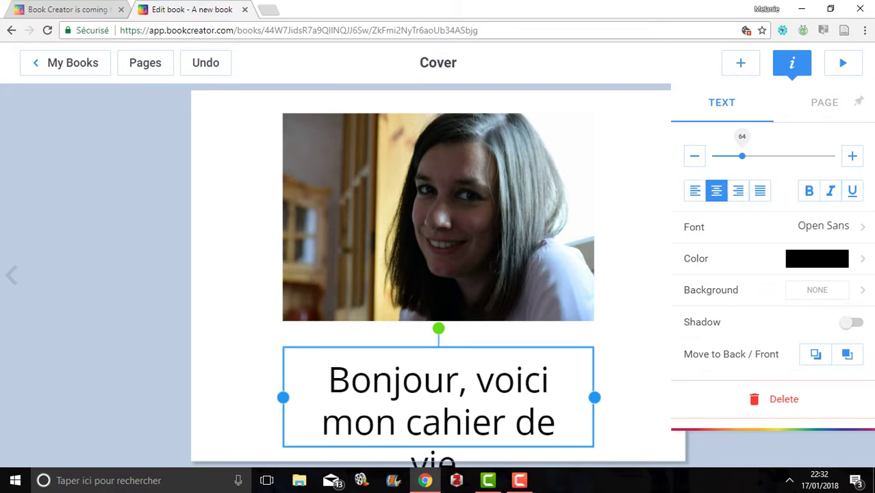
- Look through the available fonts without changing the typeface, and colour the cover text orange
click(753, 226)
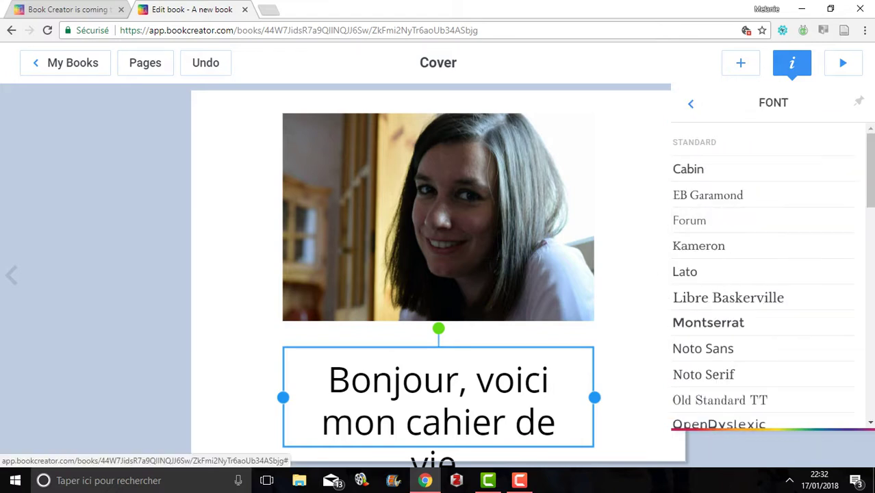
click(690, 103)
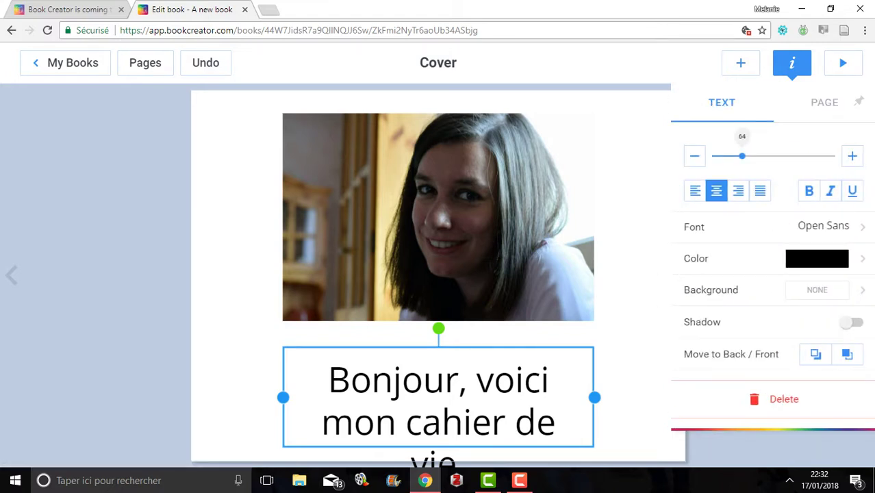
click(753, 258)
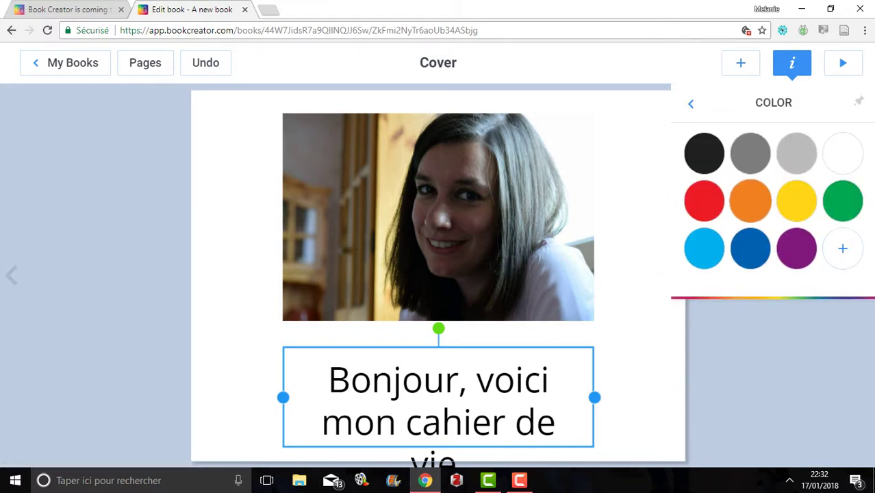
click(750, 199)
click(689, 103)
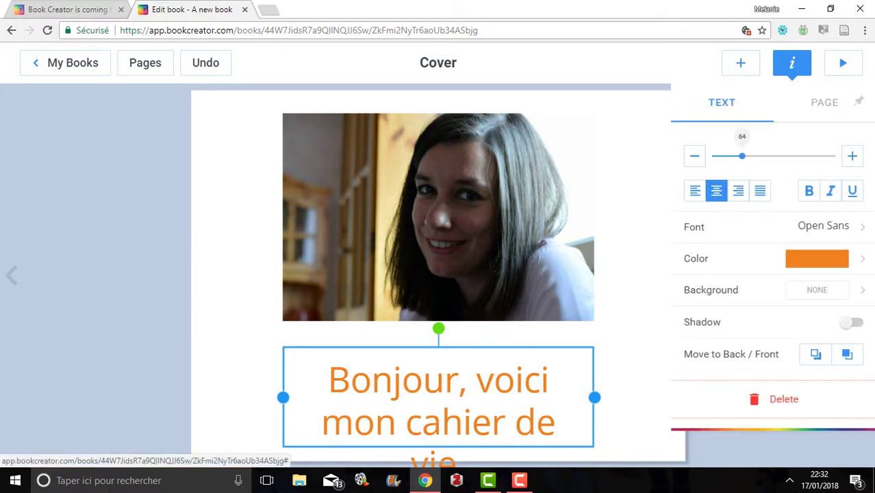
- Try a grey and a black background and a shadow on the cover text, leaving both effects off
click(817, 258)
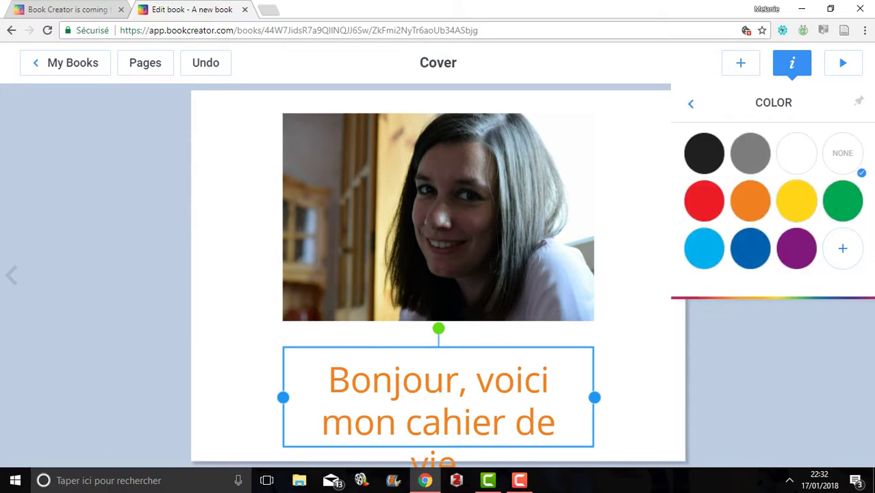
click(750, 153)
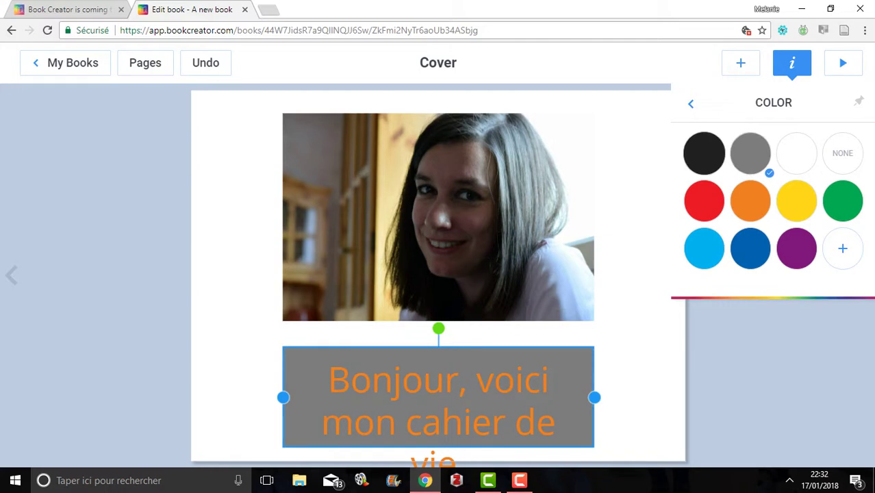
click(704, 152)
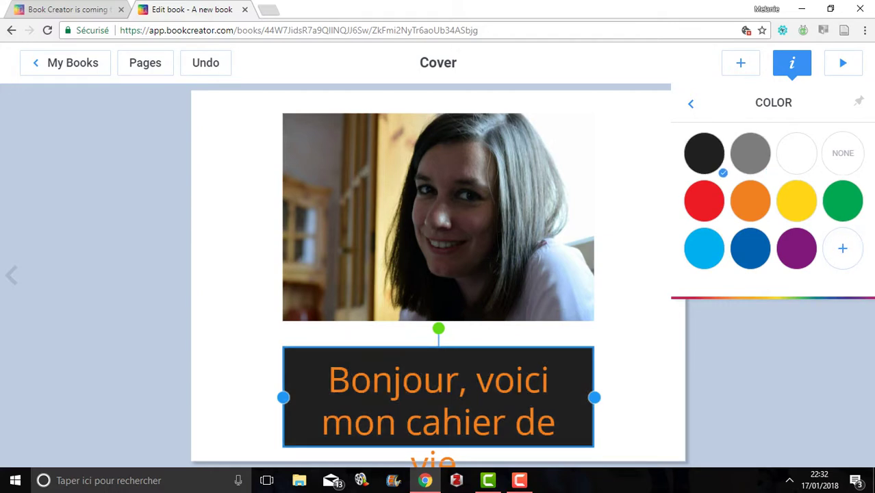
click(841, 152)
click(690, 103)
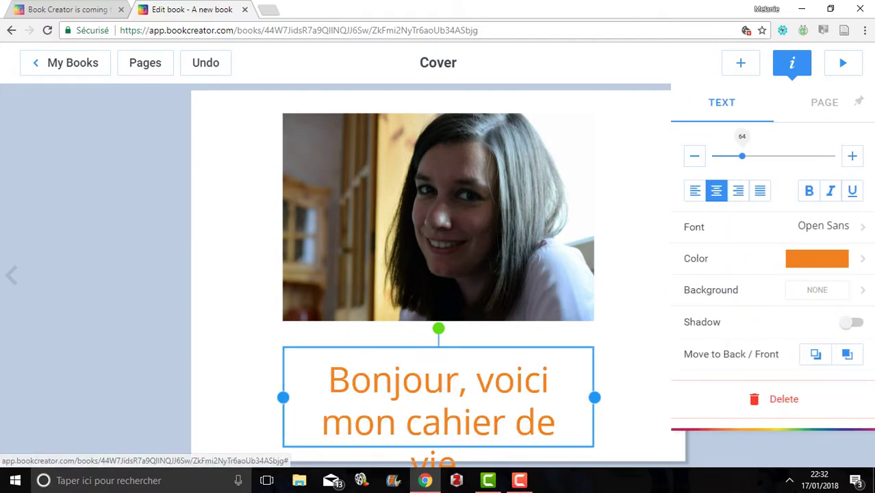
click(852, 322)
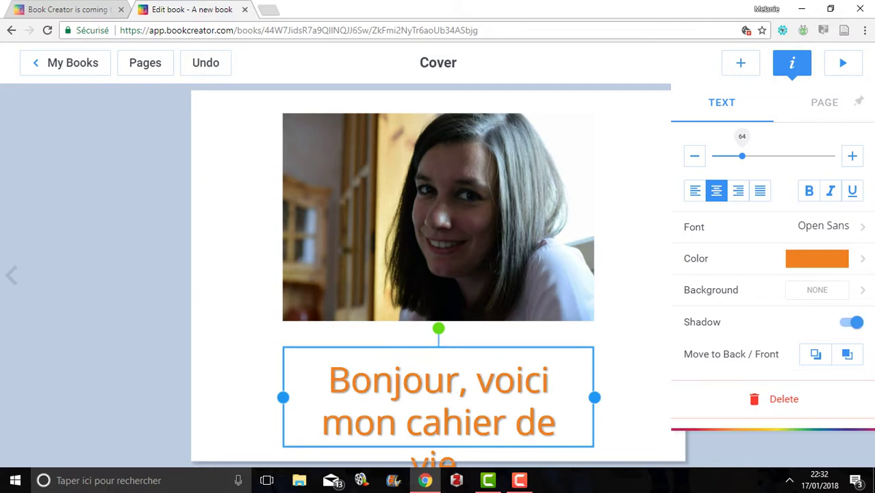
click(852, 322)
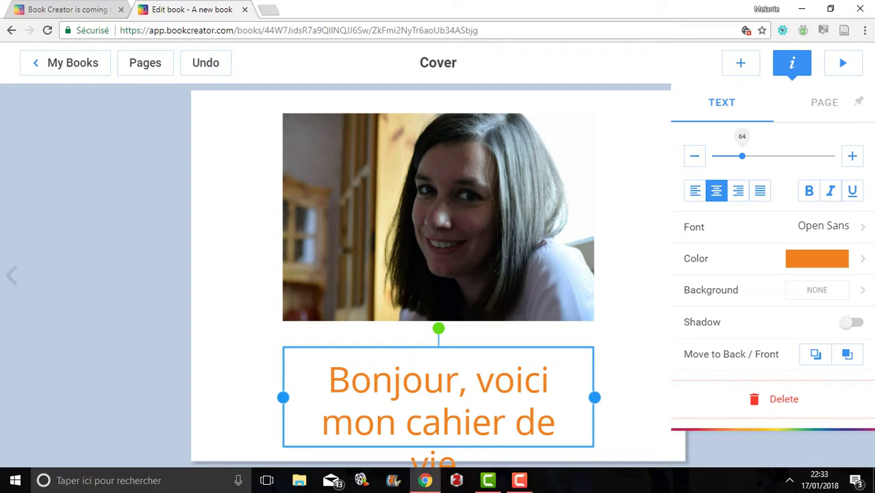
- Move the cover text box up against the photo's lower edge, keeping its wording as it is
mouse_move(438, 404)
mouse_down()
mouse_move(438, 220)
mouse_move(427, 270)
mouse_move(437, 323)
mouse_move(429, 378)
mouse_move(447, 386)
mouse_move(438, 387)
mouse_up()
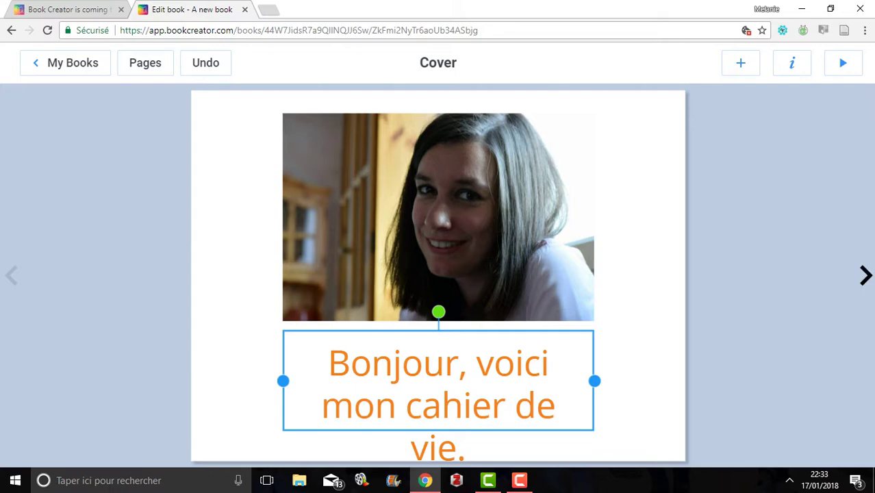
drag(438, 381, 438, 372)
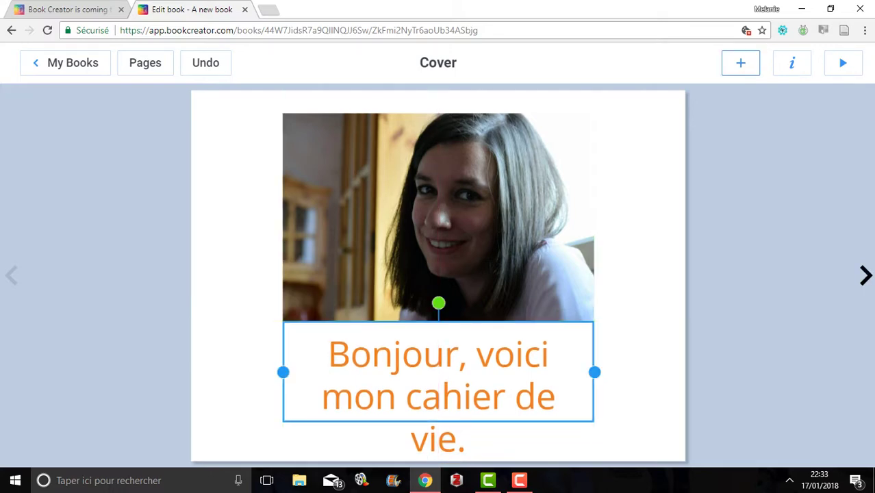
double_click(438, 373)
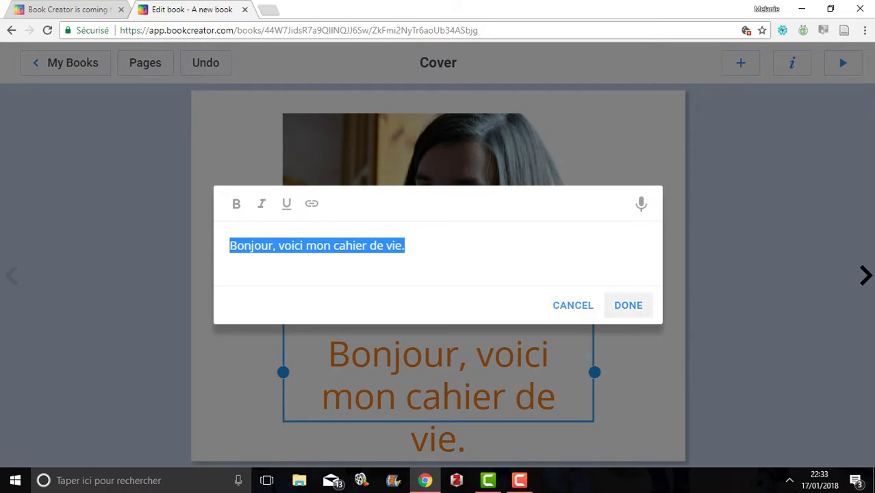
click(627, 305)
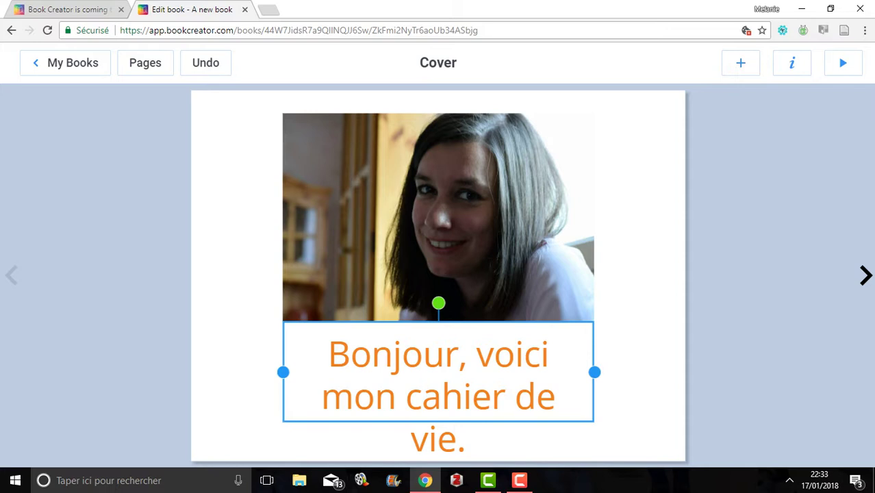
- Import the video "MOV_0986" from the computer's images folder onto page 2 and place it in the left half of the page
click(865, 275)
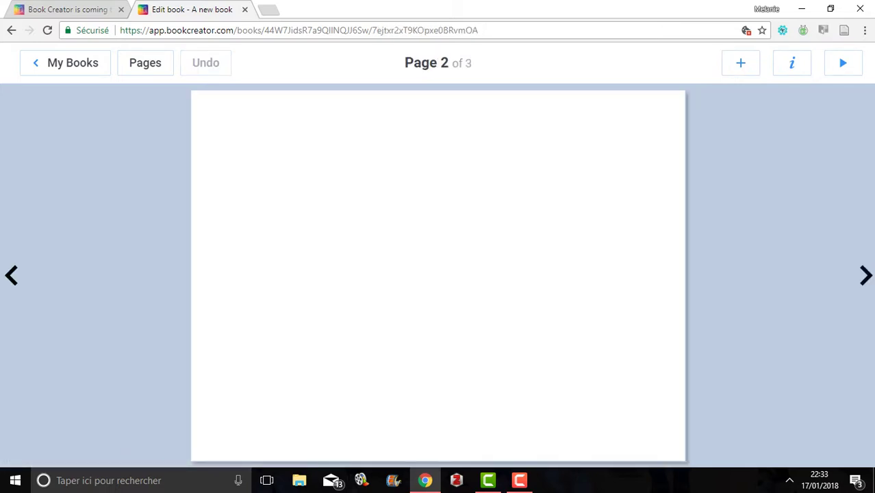
click(739, 62)
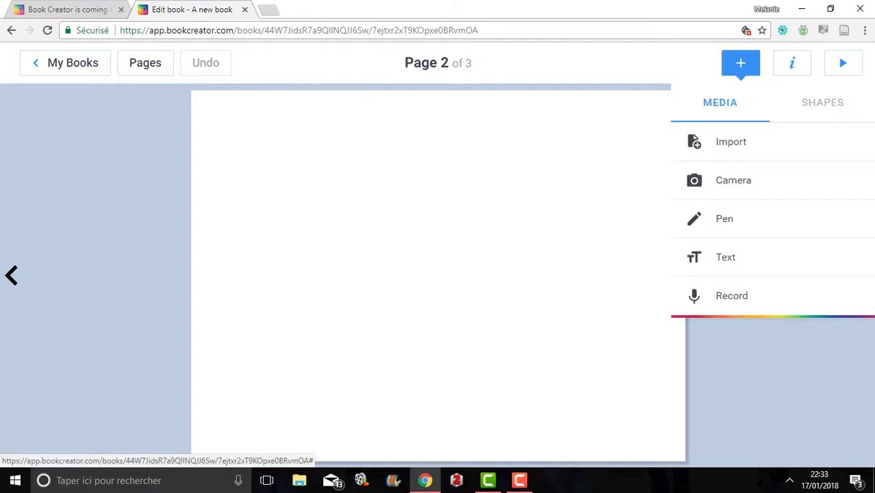
click(730, 140)
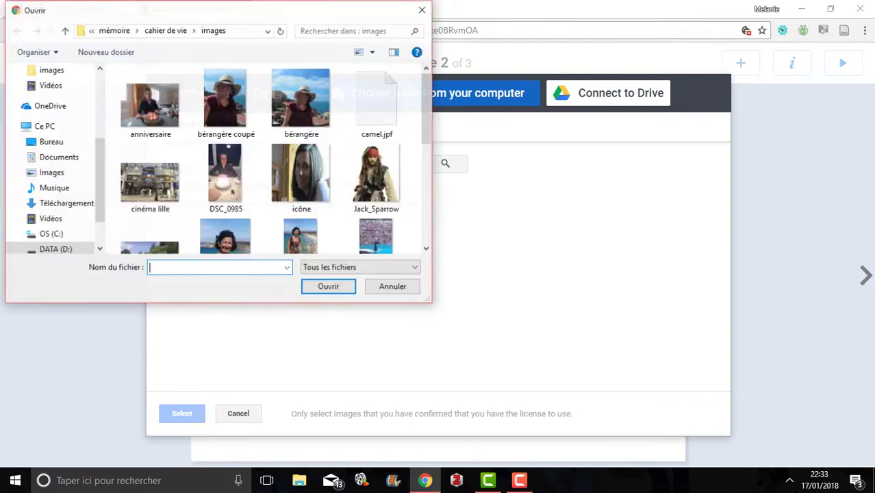
scroll(301, 100, down, 1)
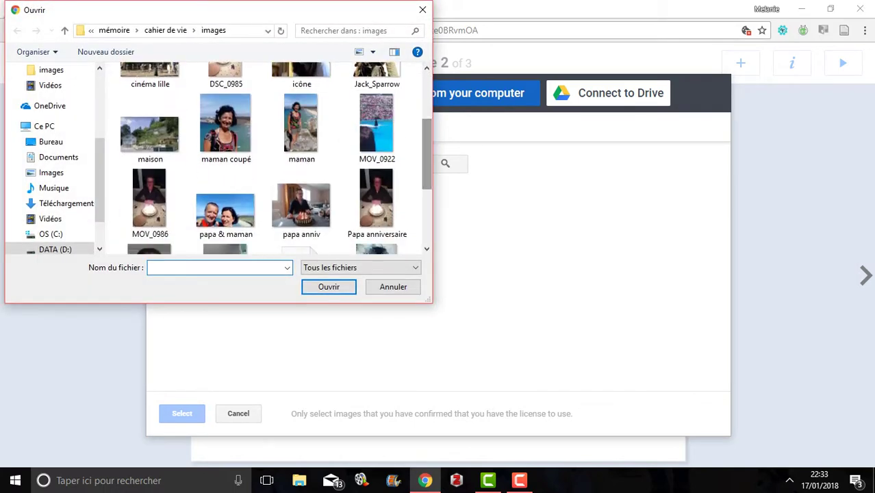
click(149, 199)
click(329, 286)
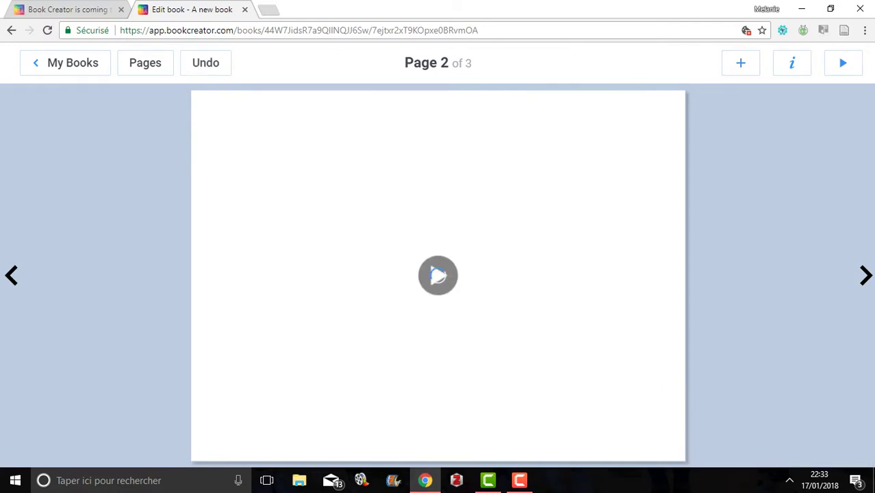
drag(438, 275, 317, 275)
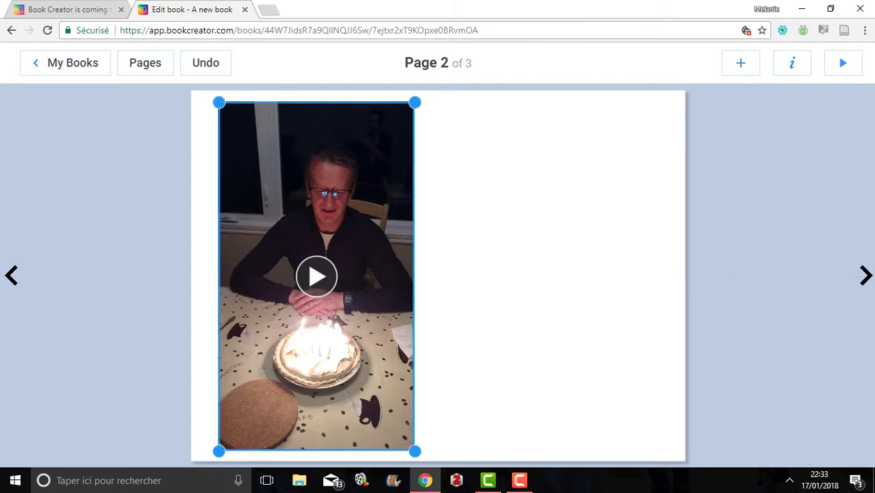
- Import the audio file "Pirates_des_caraibes_musique-[AudioTrimmer.com]" from the computer's images folder onto page 2
click(739, 62)
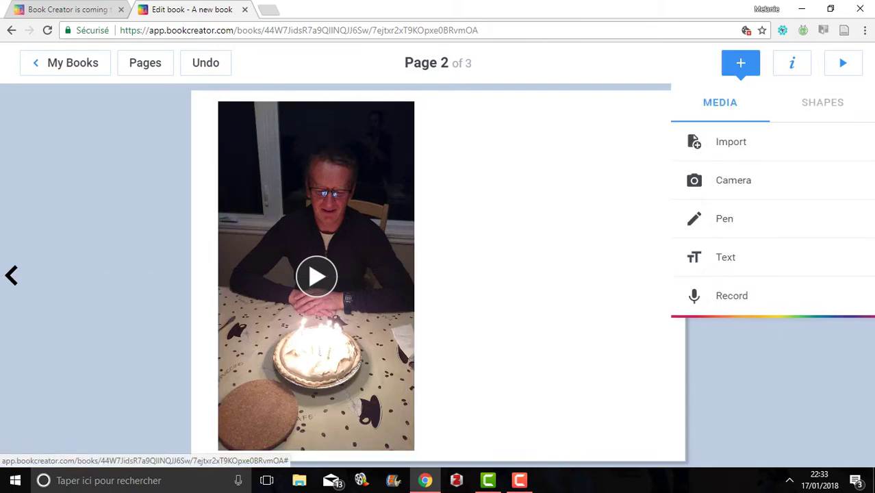
click(730, 142)
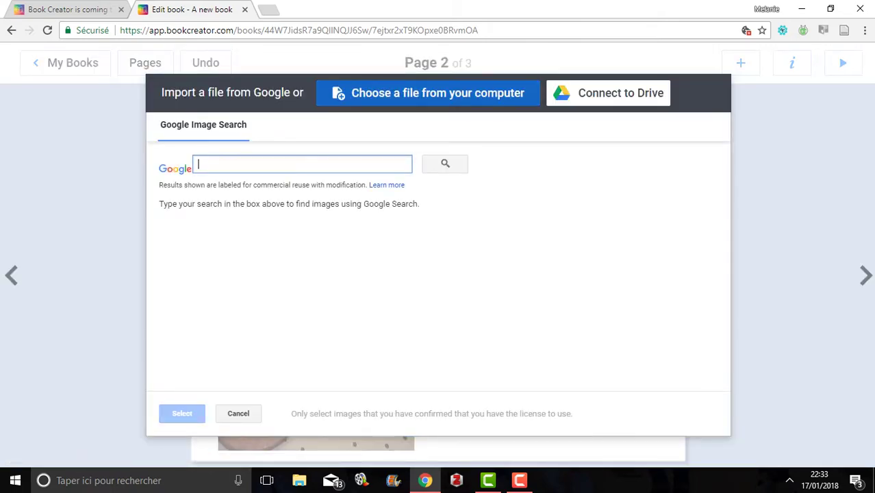
click(448, 94)
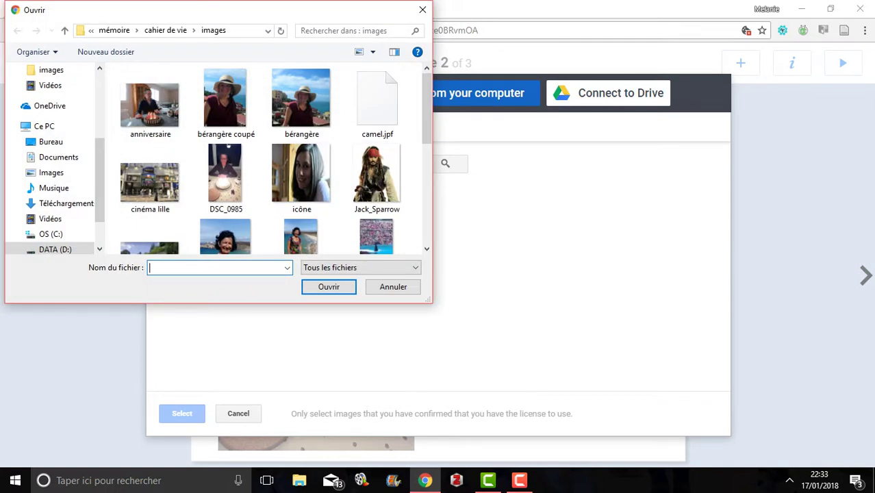
scroll(301, 96, down, 2)
scroll(301, 94, down, 2)
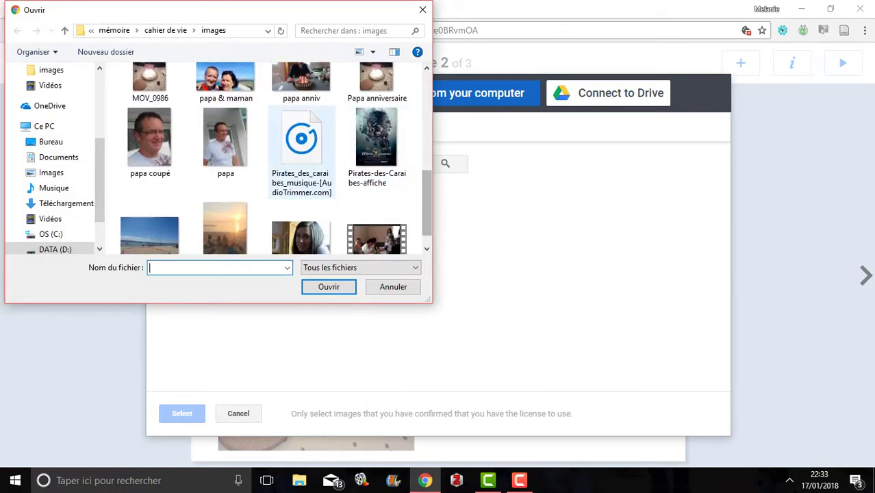
click(301, 144)
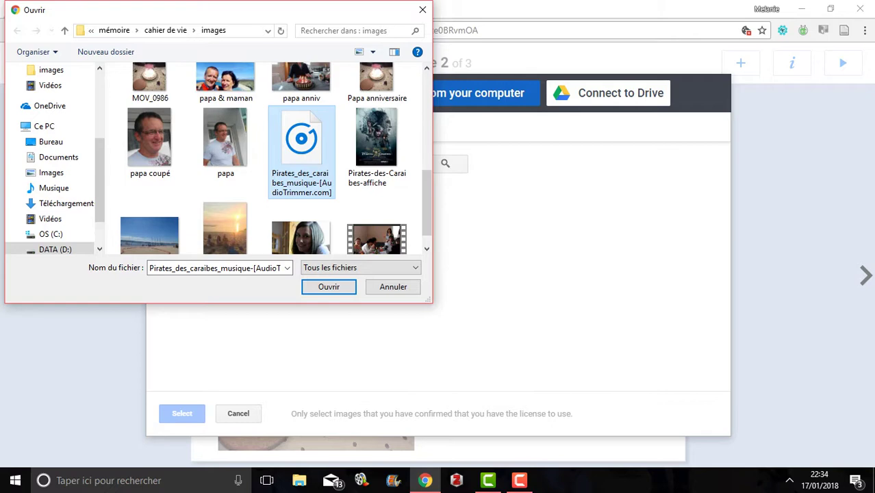
click(329, 286)
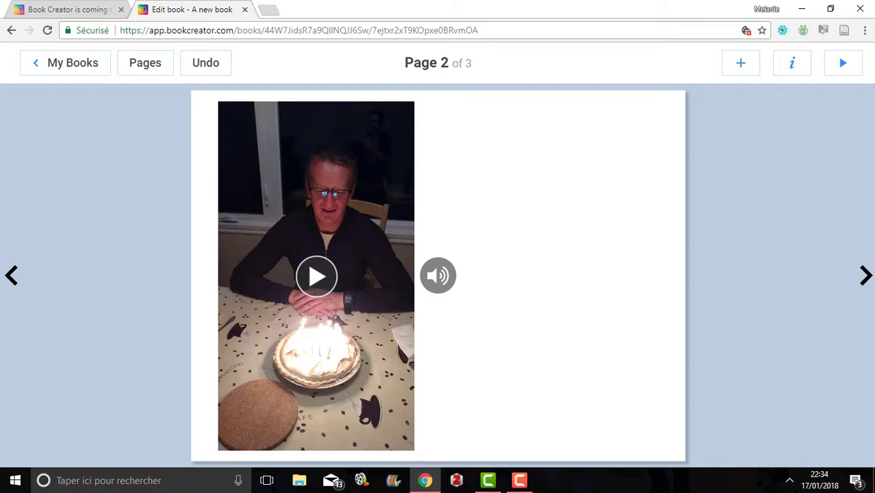
- Enlarge the sound icon to about twice its size and place it to the upper right of the video on page 2
drag(438, 275, 527, 240)
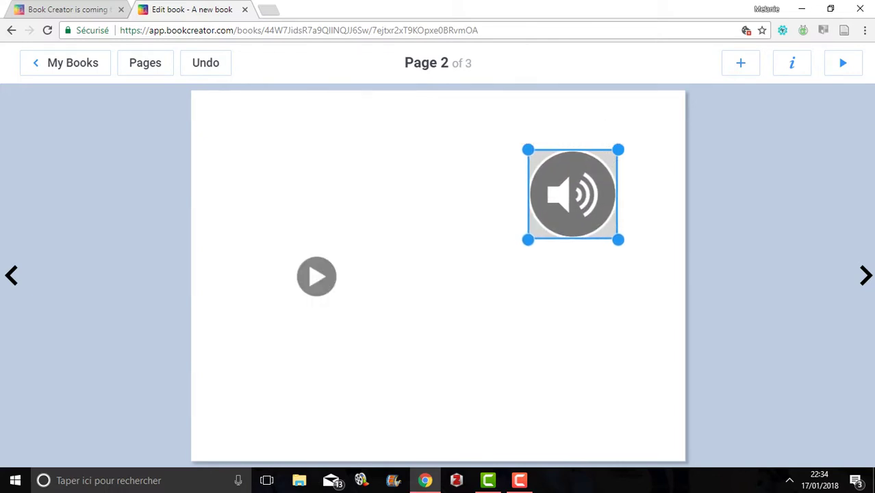
drag(572, 194, 522, 167)
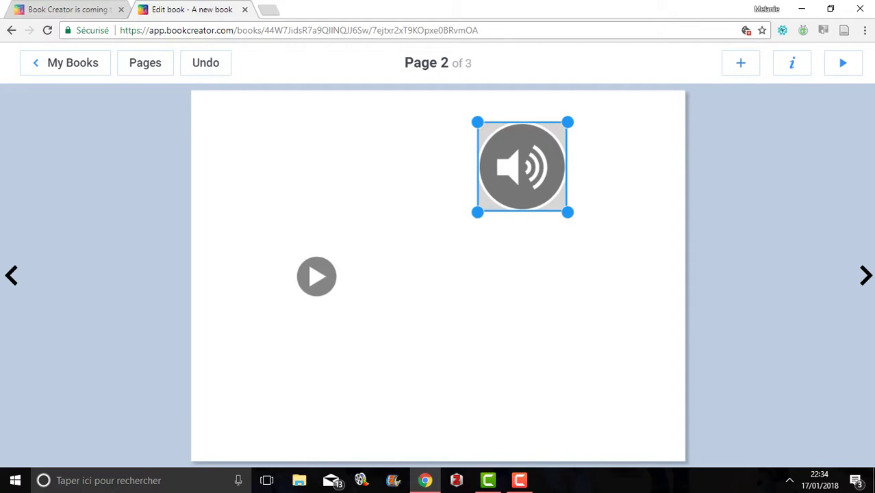
key(Escape)
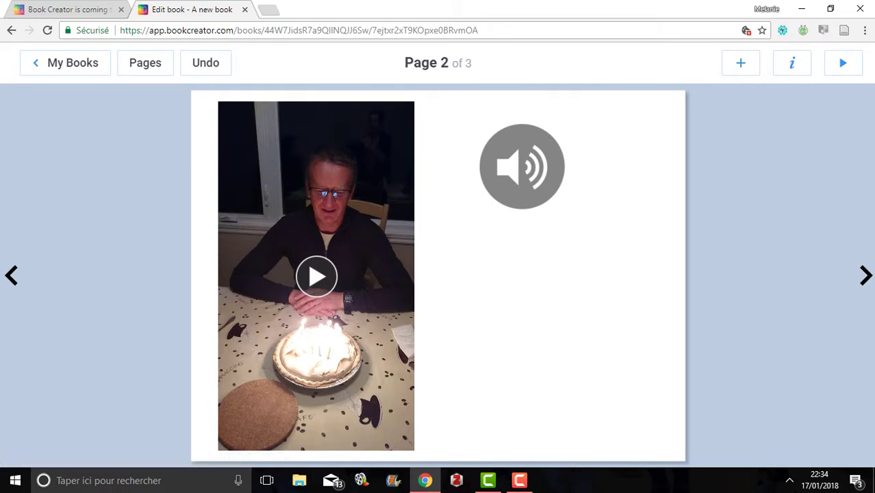
- Import the photo "DSC_0985" from the computer's images folder onto page 2
click(739, 62)
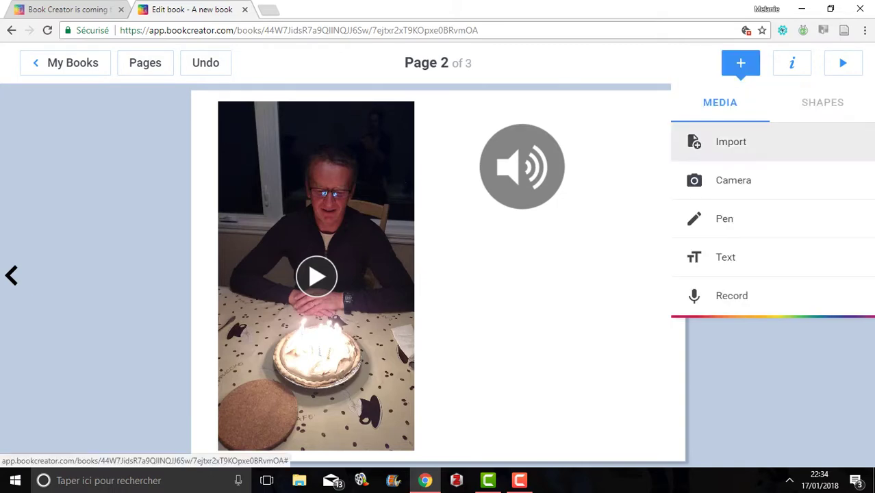
click(730, 141)
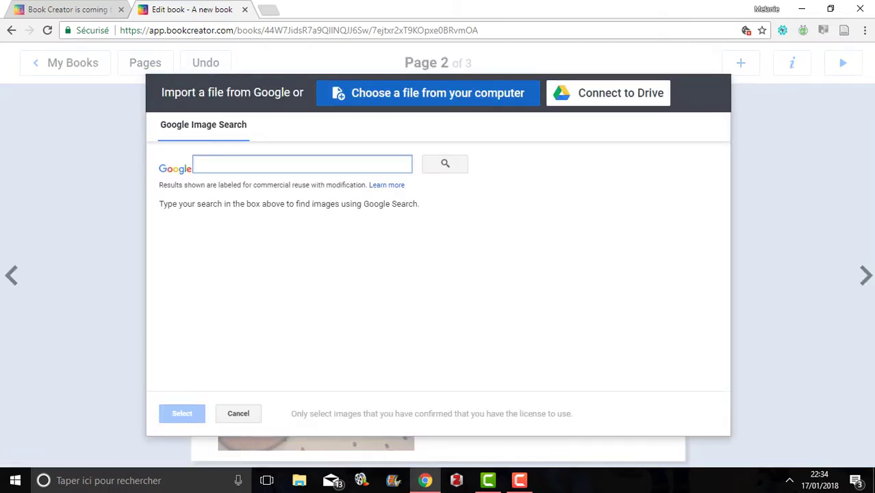
click(430, 92)
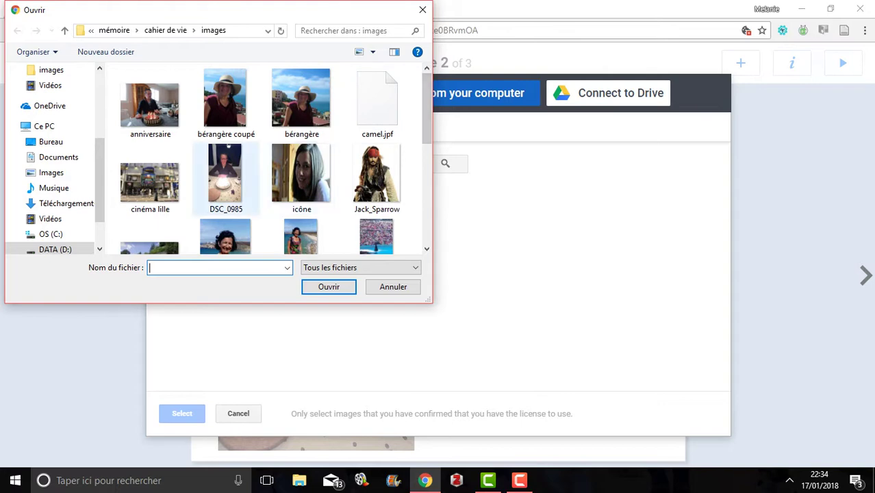
click(226, 177)
click(328, 286)
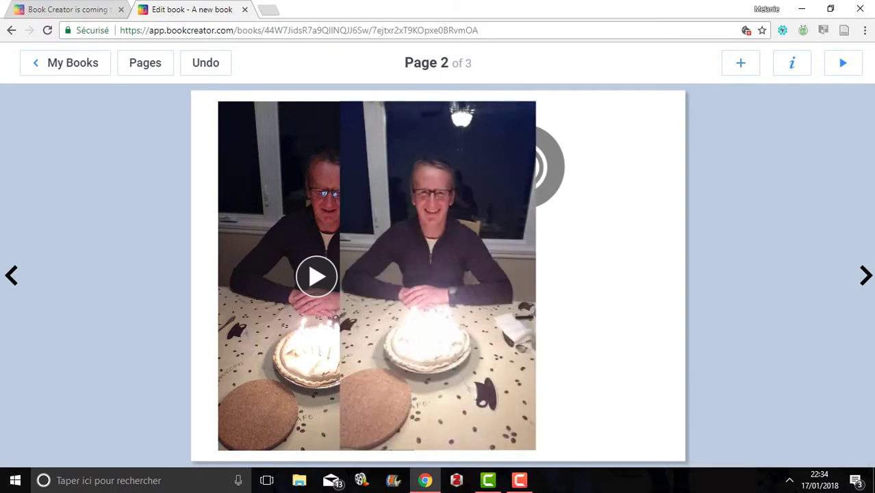
- Place the new photo at about two-thirds size in page 2's lower right area and shift the sound icon up beside the video
drag(536, 102, 465, 227)
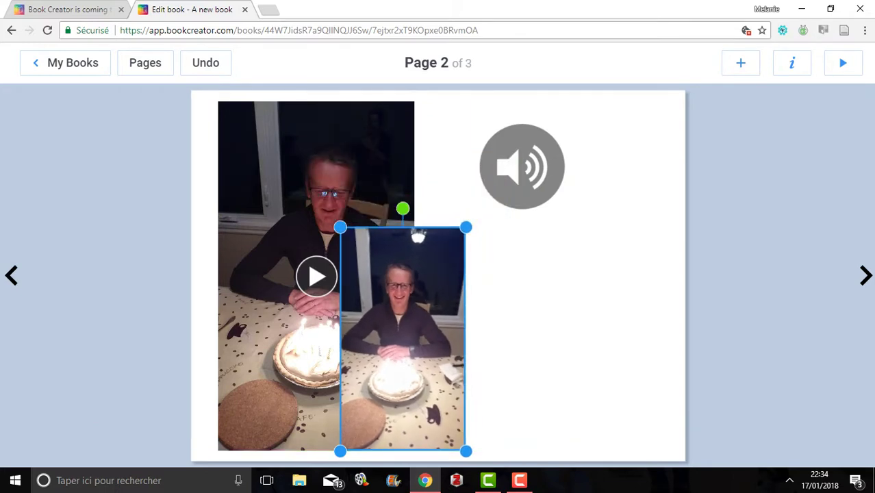
drag(403, 338, 594, 324)
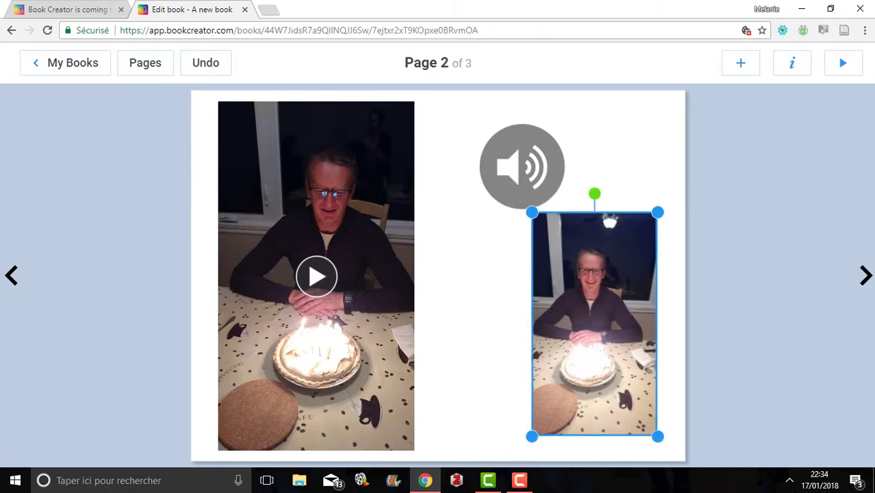
drag(522, 166, 478, 146)
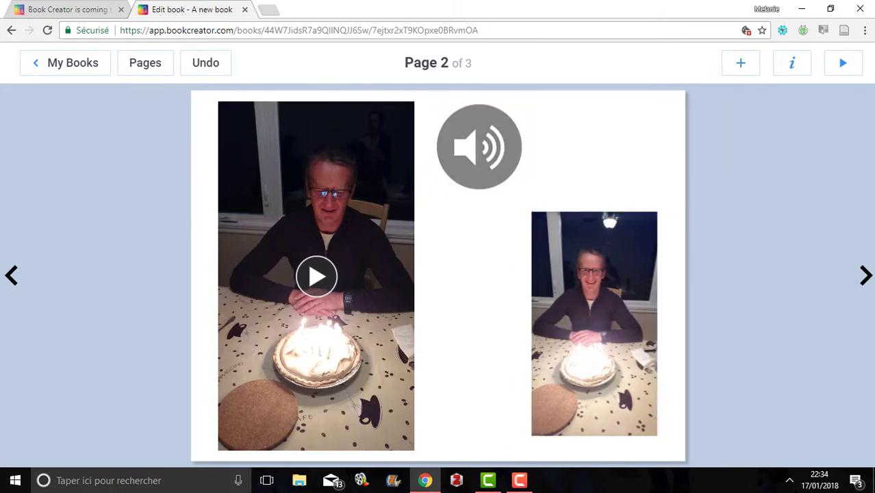
- Record a voice clip of about 4 seconds for page 2 and place its sound icon between the video and the photo
click(740, 63)
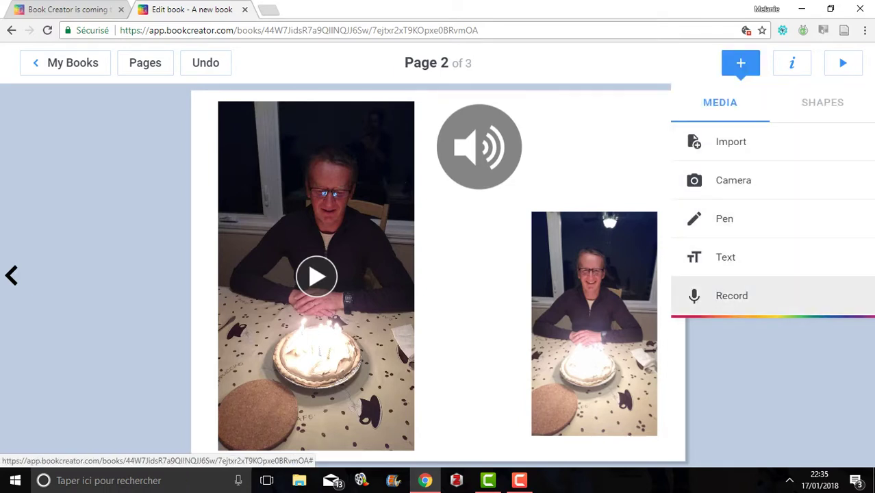
click(732, 295)
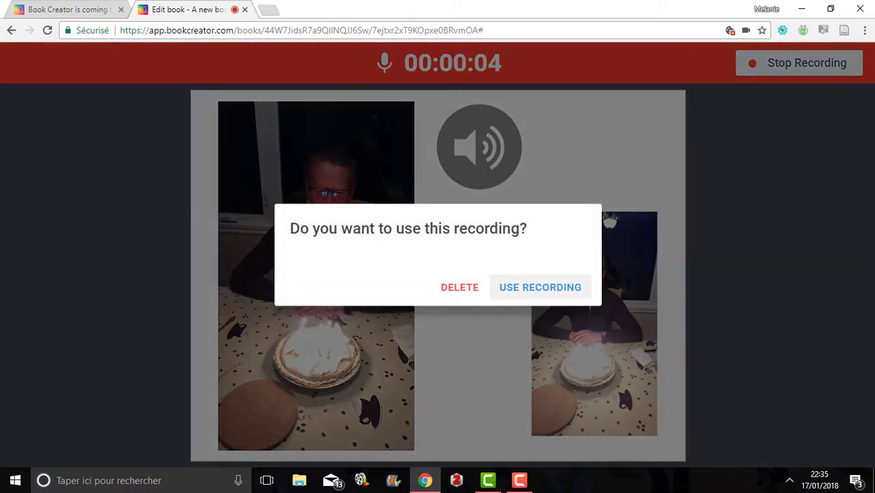
key(Return)
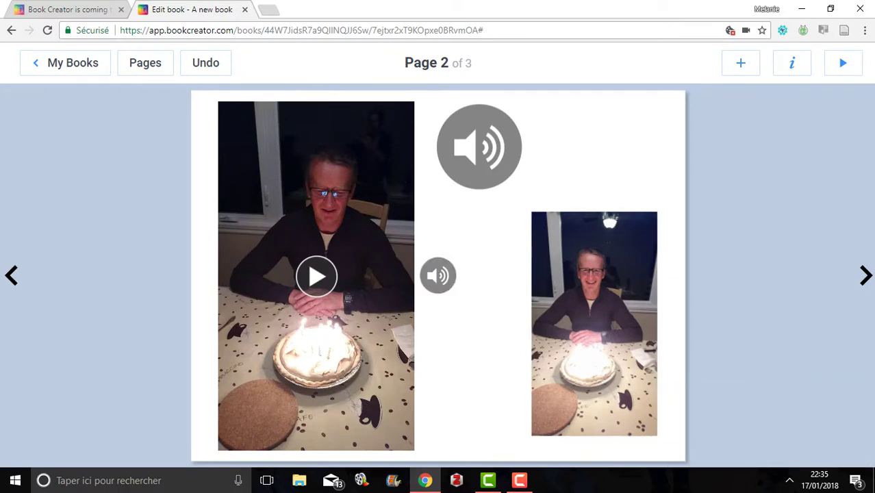
drag(438, 275, 496, 276)
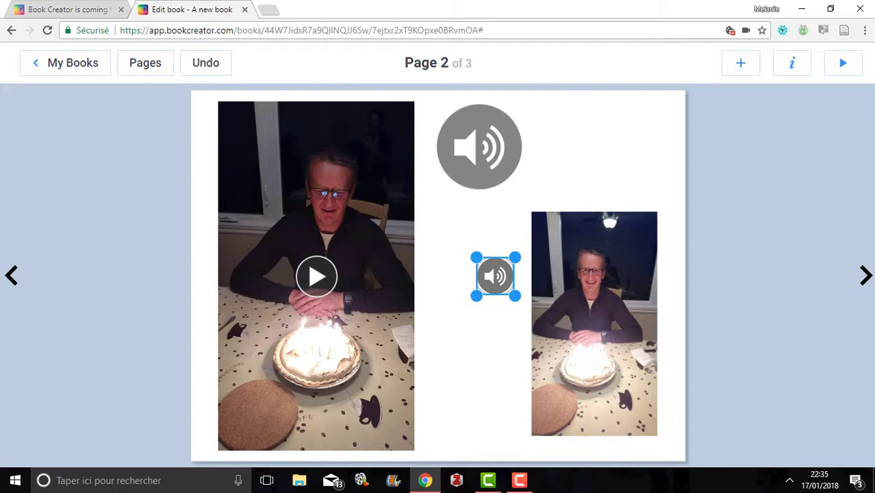
- Make the recorded sound invisible when reading and stretch its icon over the birthday photo on page 2
click(792, 62)
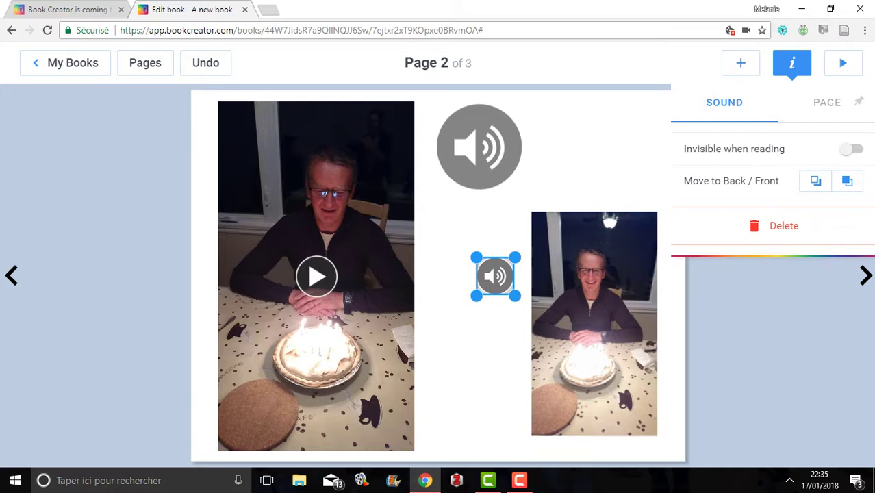
click(851, 149)
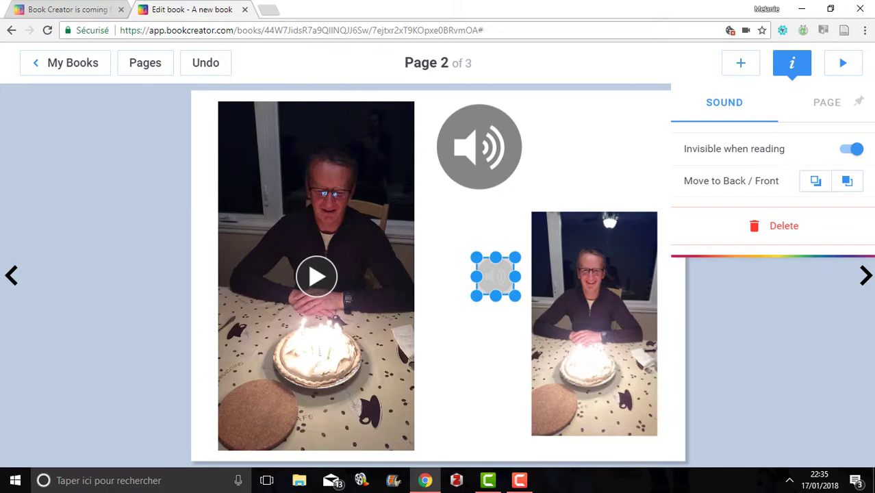
drag(495, 276, 657, 436)
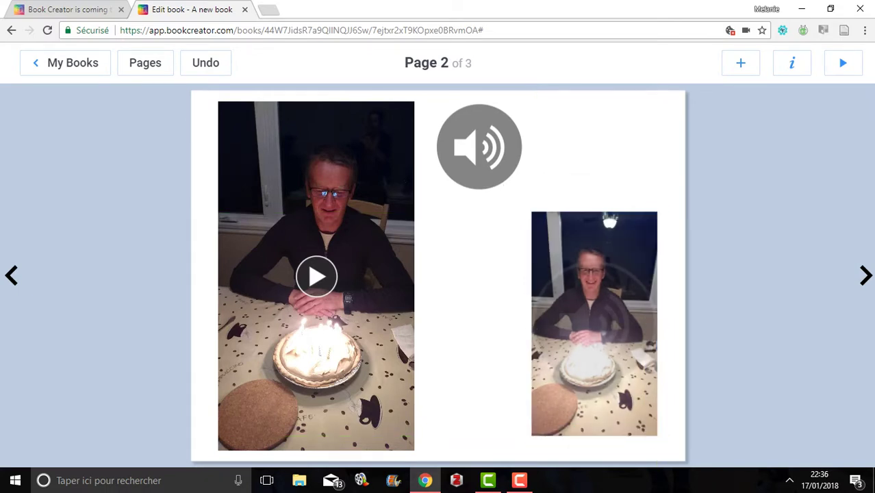
- Handwrite "Papa" in red with the Pen tool to the right of the large sound icon on page 2
click(740, 63)
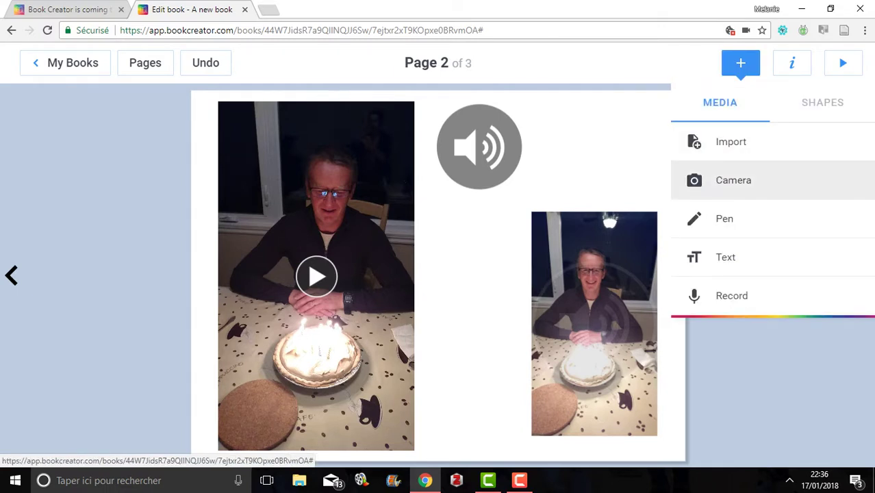
click(724, 219)
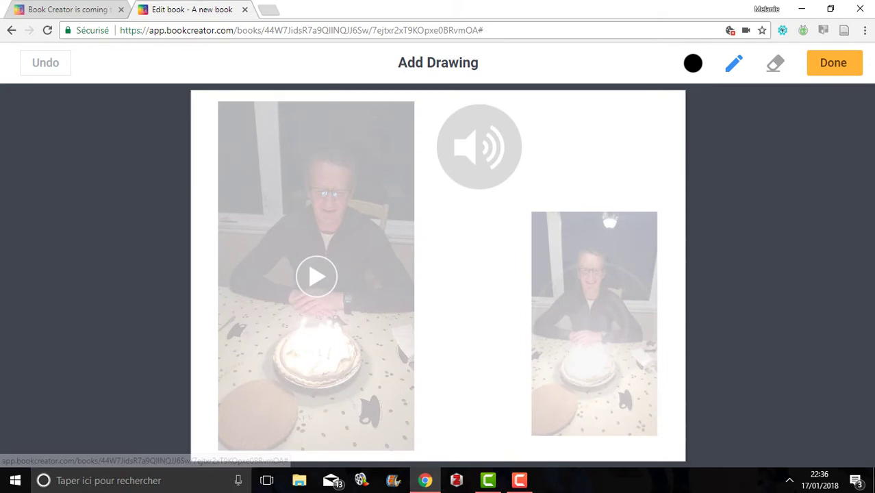
click(693, 63)
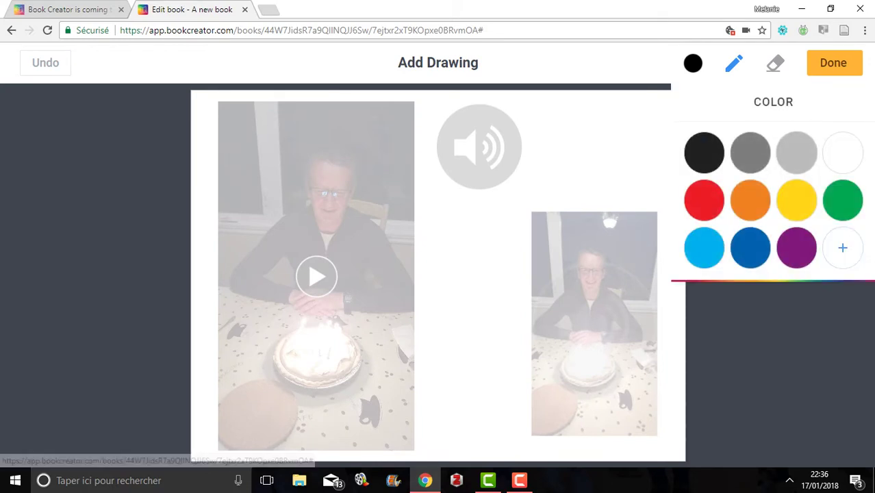
click(702, 199)
click(733, 63)
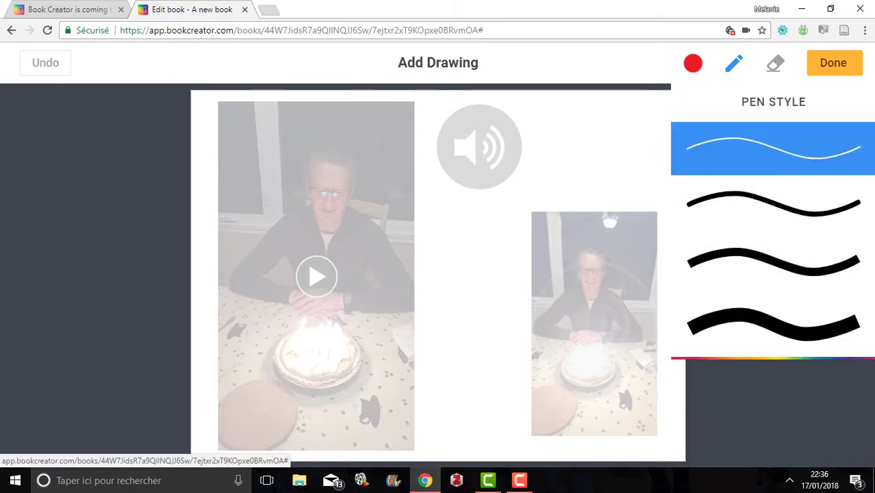
click(581, 128)
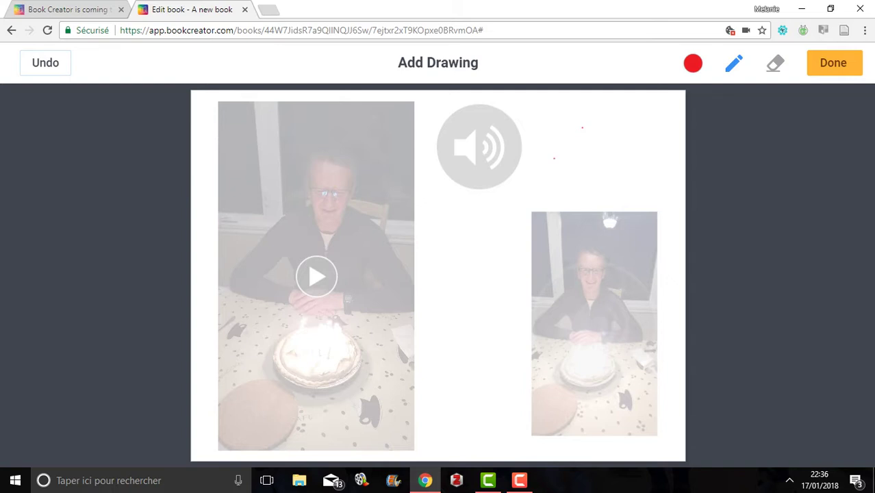
mouse_move(554, 159)
mouse_down()
mouse_move(556, 96)
mouse_move(538, 134)
mouse_move(558, 140)
mouse_move(561, 156)
mouse_move(590, 127)
mouse_move(600, 159)
mouse_move(576, 119)
mouse_move(594, 136)
mouse_move(612, 111)
mouse_move(597, 134)
mouse_move(631, 110)
mouse_up()
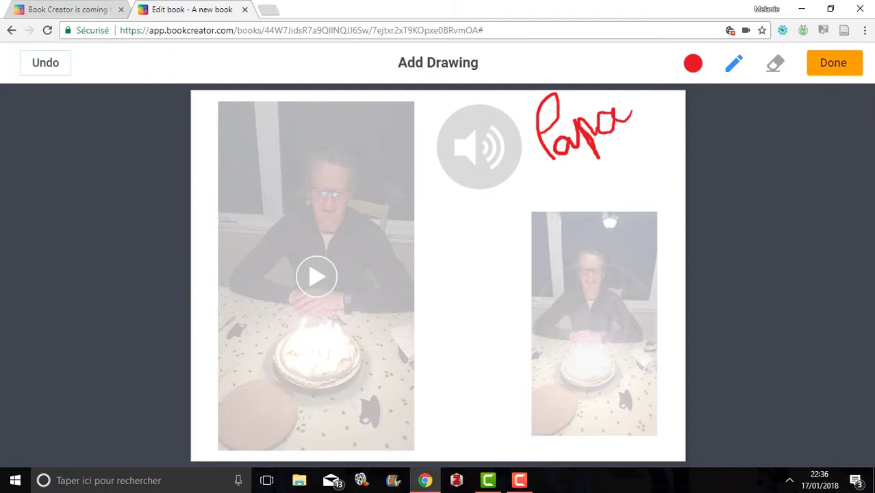
click(833, 63)
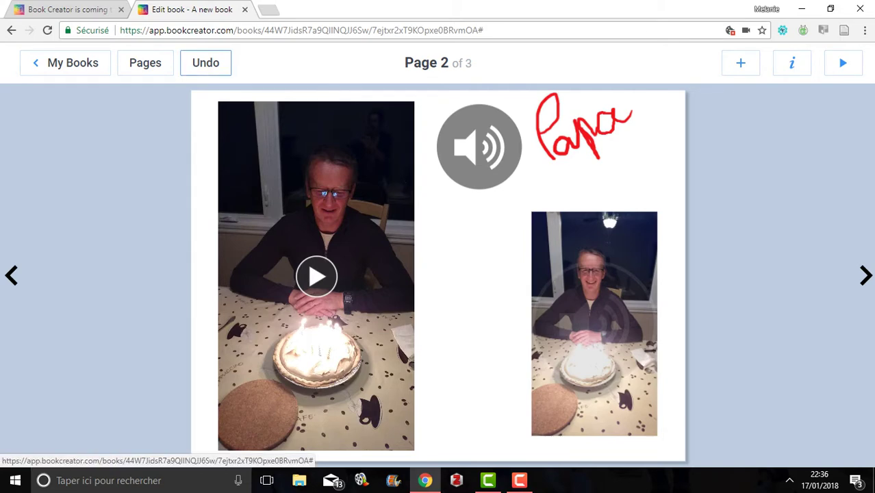
- Remove the red handwritten drawing from page 2
click(205, 62)
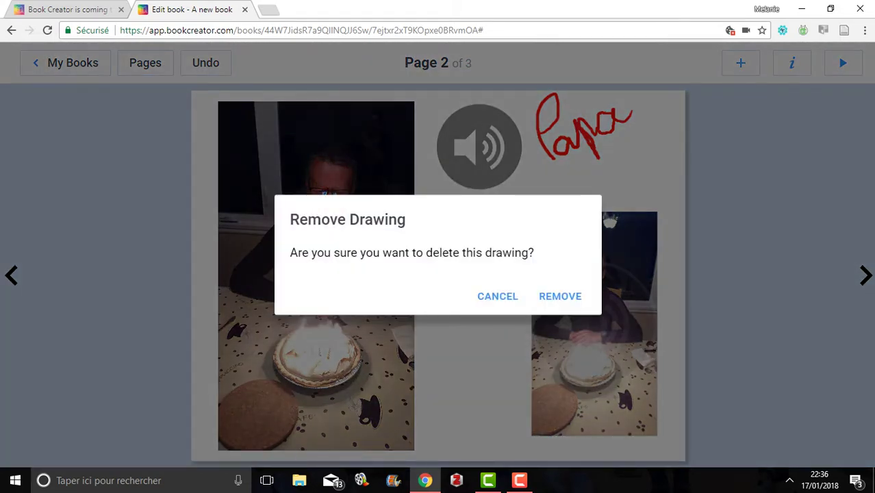
click(560, 296)
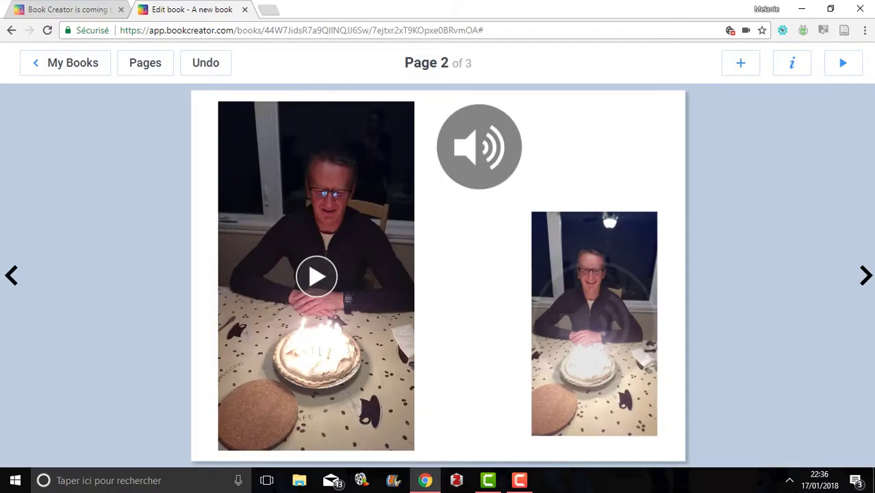
- Add four blank pages after page 3 and go back to the cover
click(865, 275)
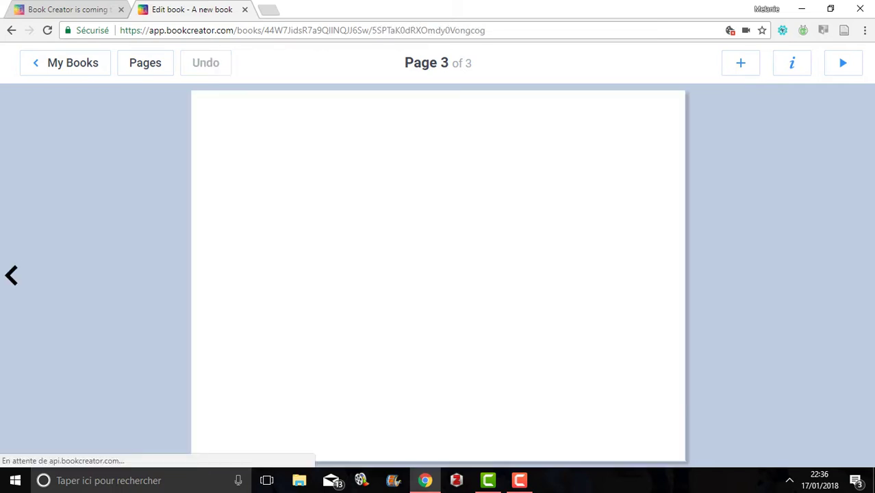
click(860, 275)
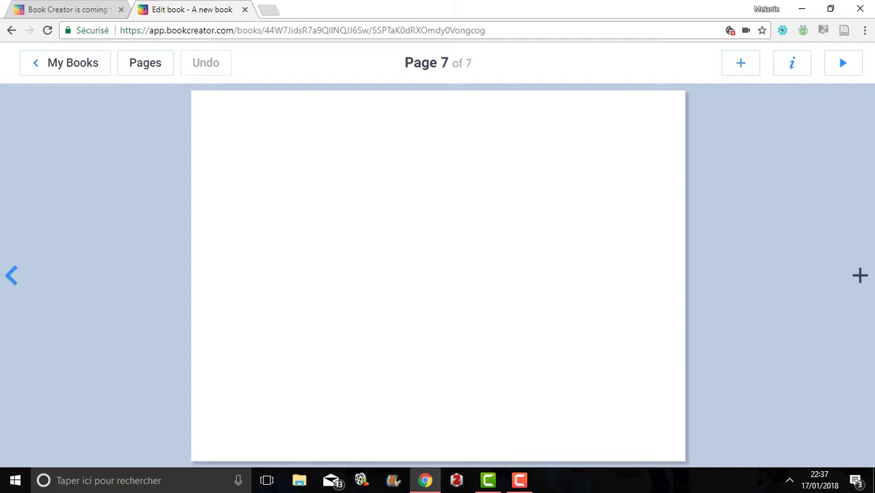
click(11, 275)
click(11, 276)
click(11, 275)
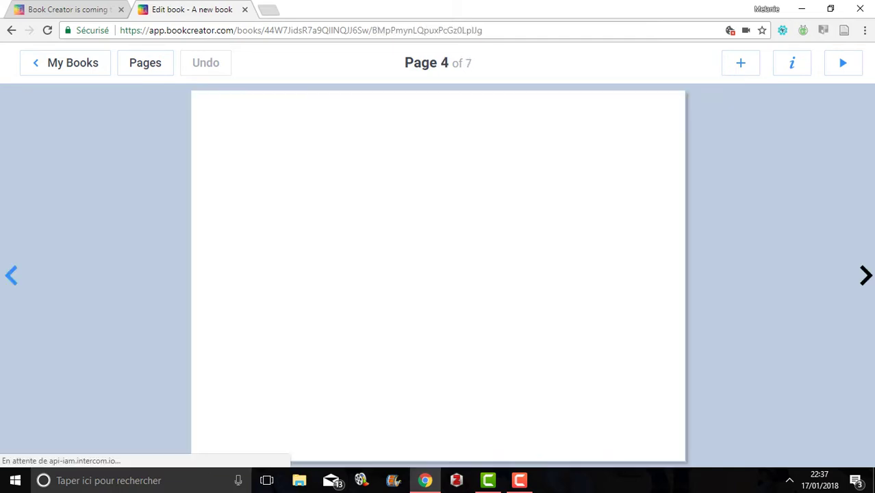
click(11, 275)
click(11, 275)
click(11, 275)
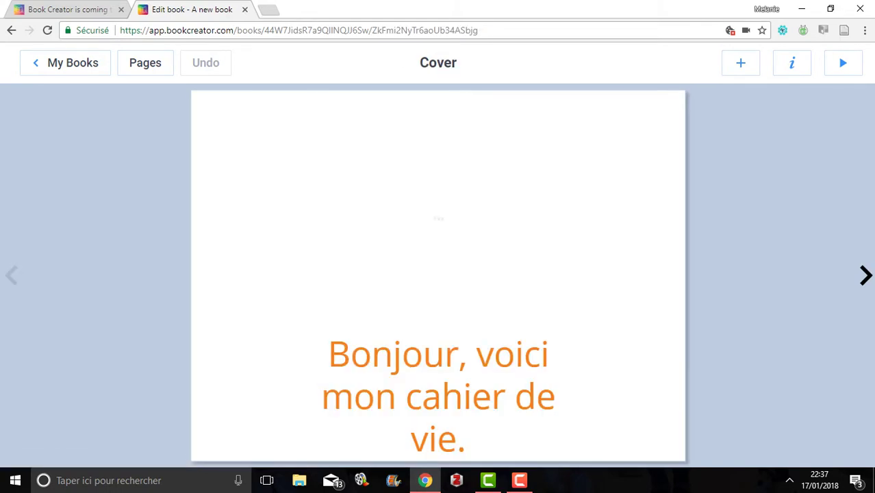
- Delete two blank pages from the page overview, removing the one in third position each time
click(145, 62)
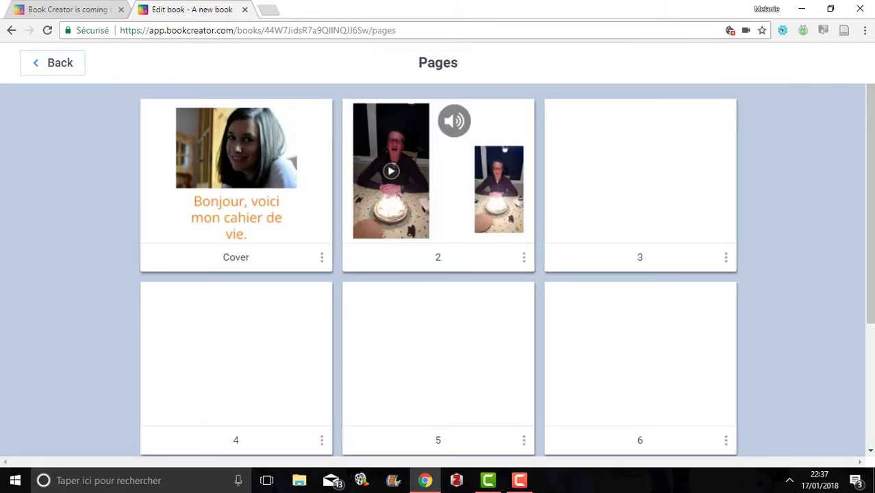
mouse_move(437, 172)
mouse_down()
mouse_move(235, 170)
mouse_move(439, 172)
mouse_up()
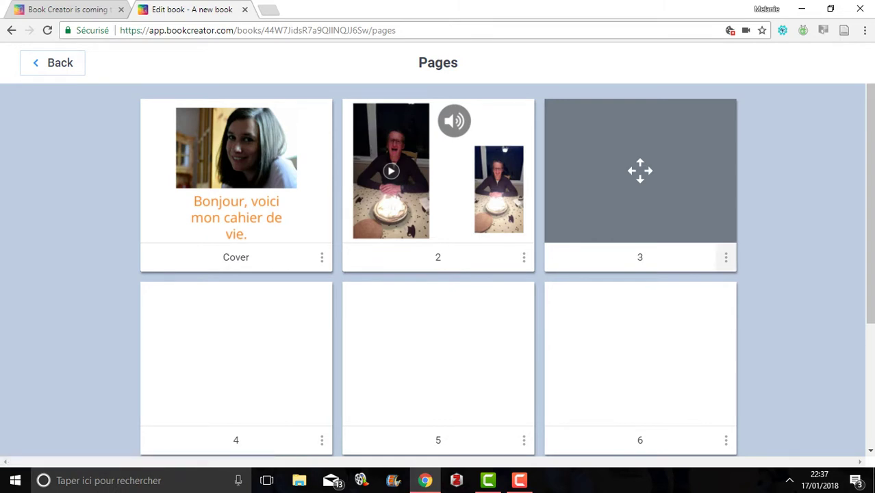
click(725, 257)
click(697, 253)
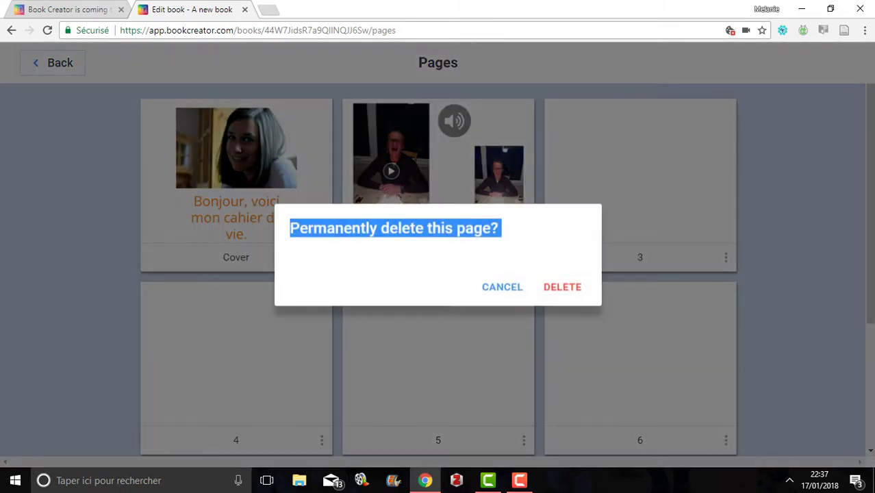
click(562, 285)
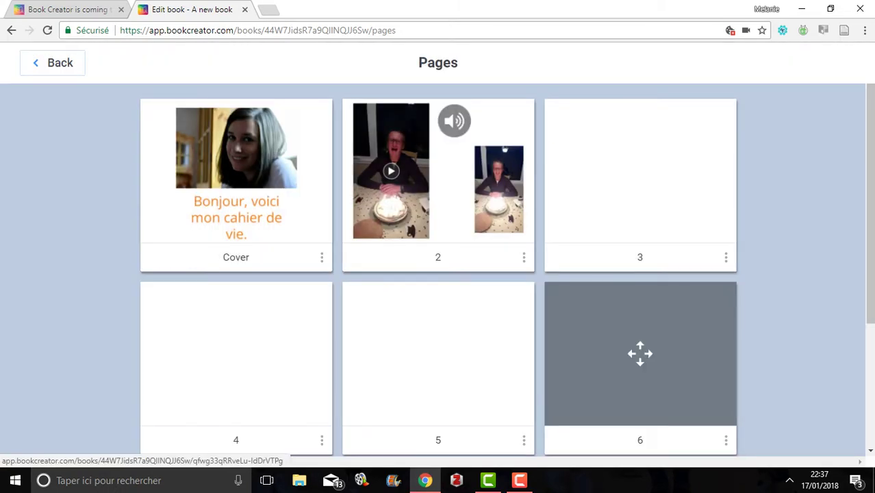
click(725, 256)
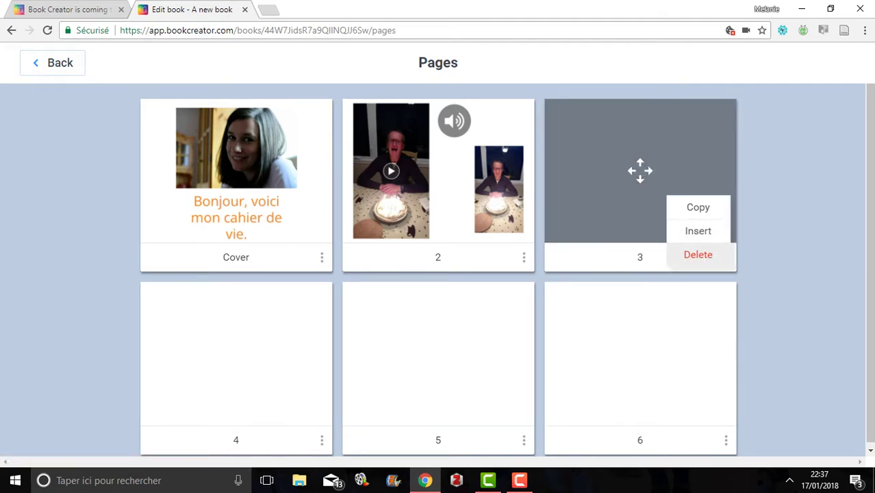
click(697, 254)
click(562, 285)
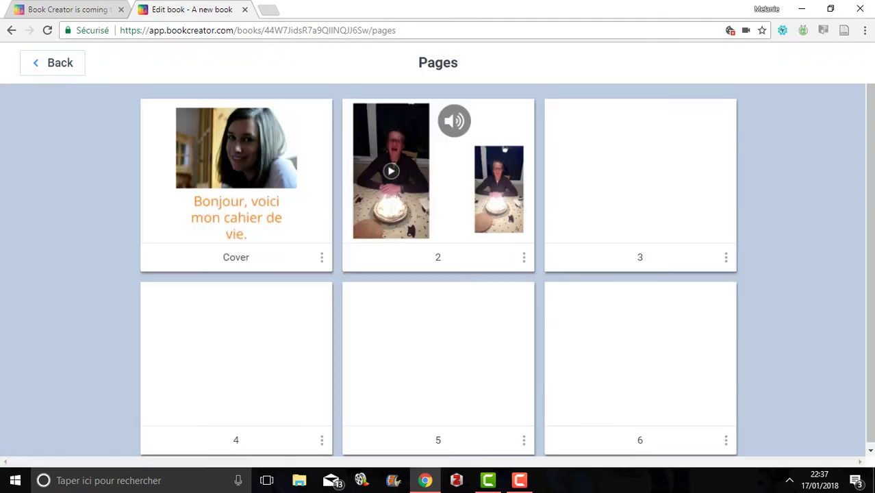
- Open the cover from the page overview and turn to page 2 to view the pages
click(235, 170)
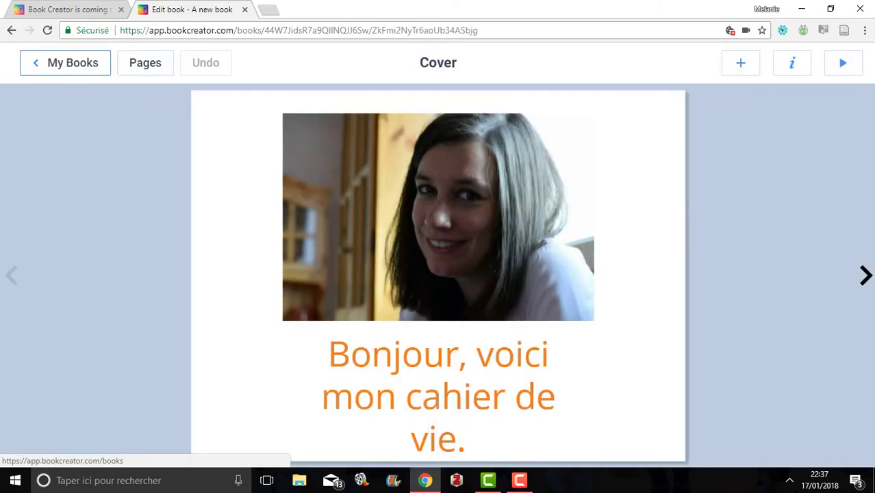
click(866, 274)
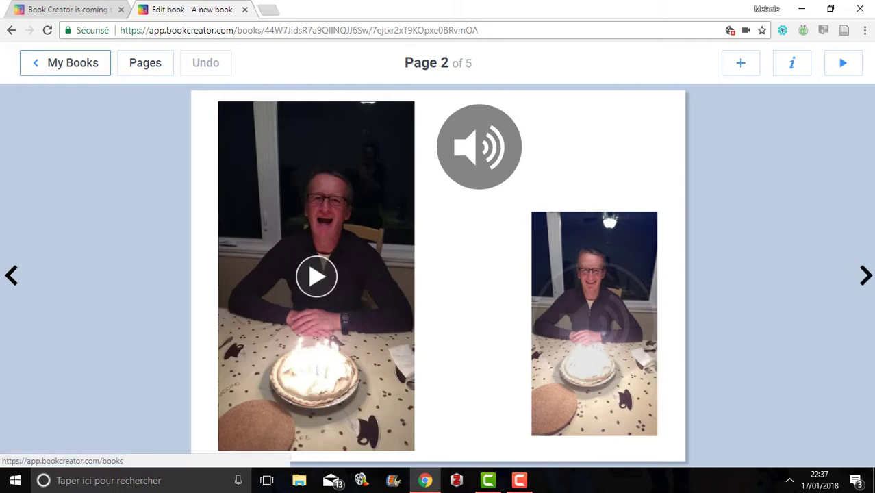
- Open the book in reading mode from the library, try the single-page, two-page and full-screen views, and turn to the first spread
click(73, 62)
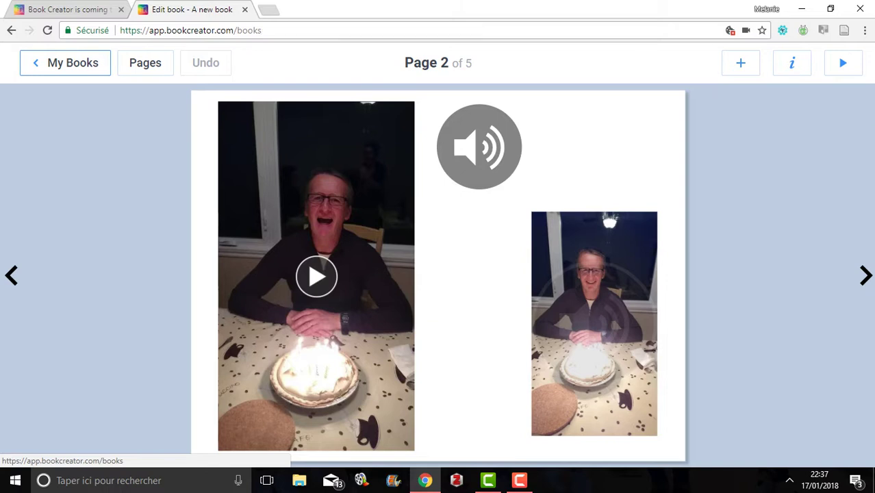
mouse_move(438, 229)
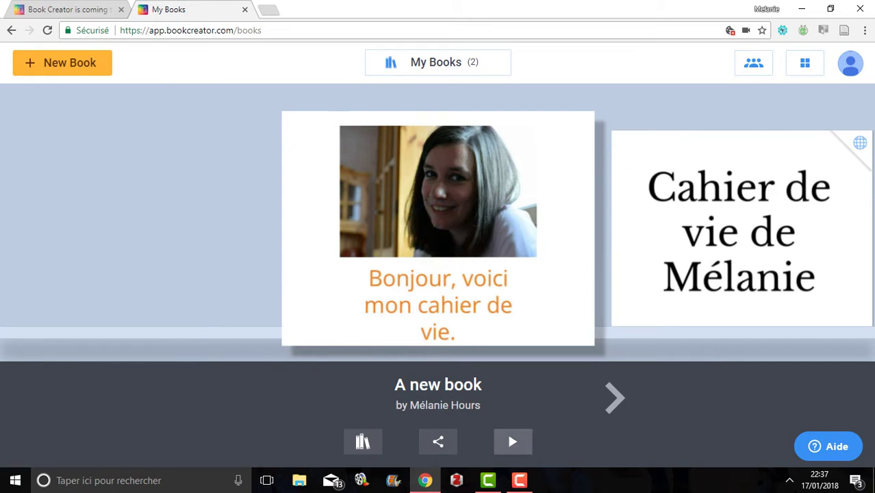
click(510, 438)
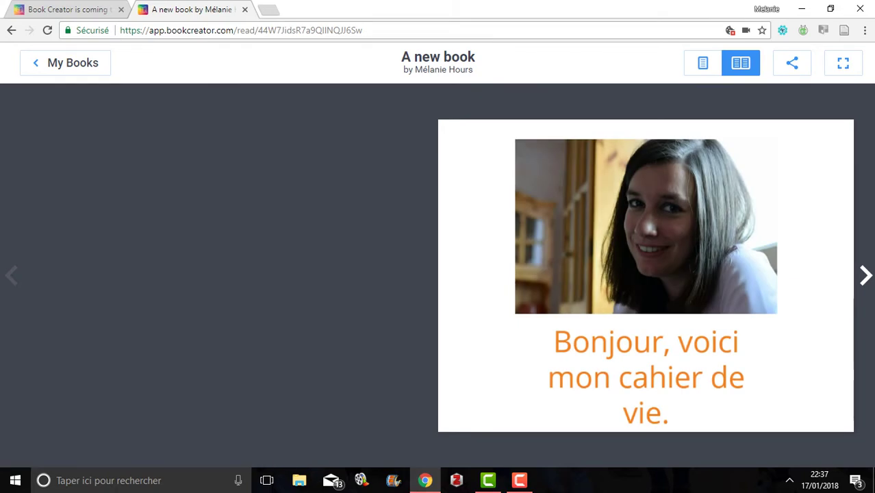
click(702, 62)
click(740, 62)
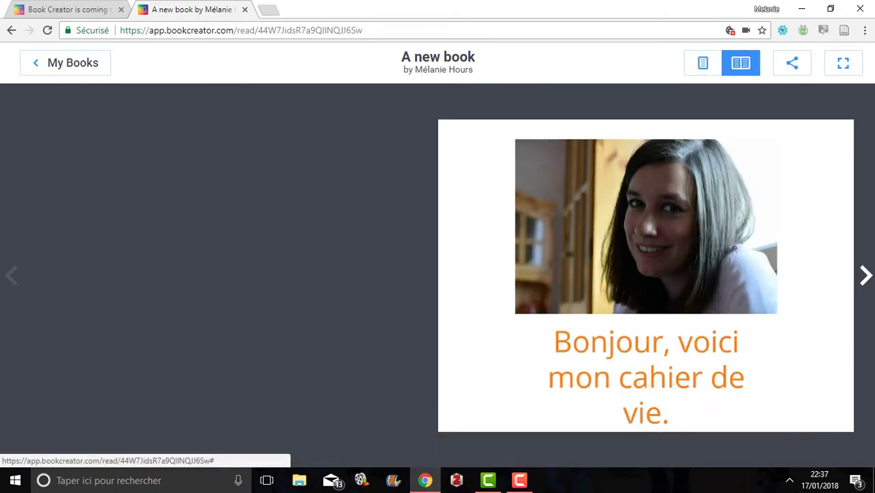
click(842, 62)
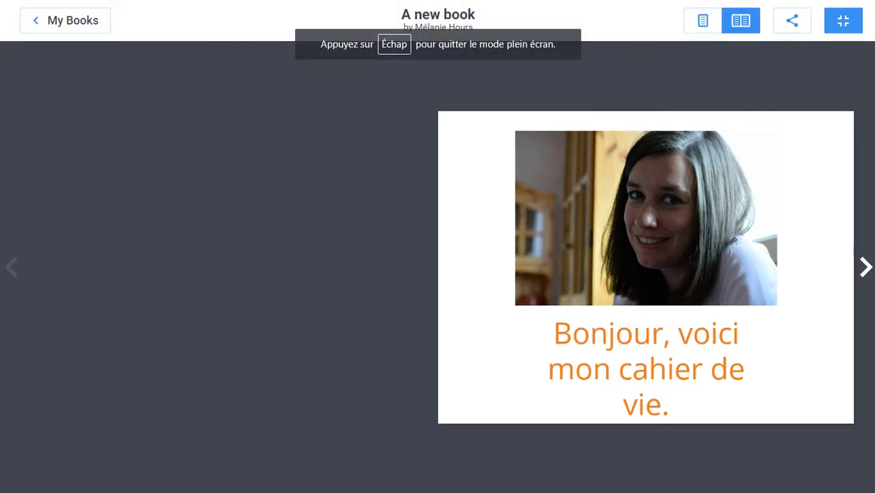
click(843, 26)
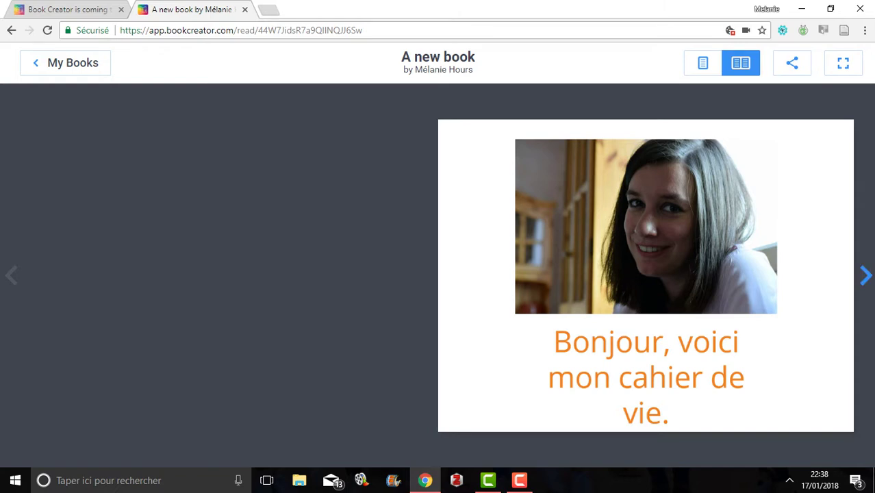
click(865, 275)
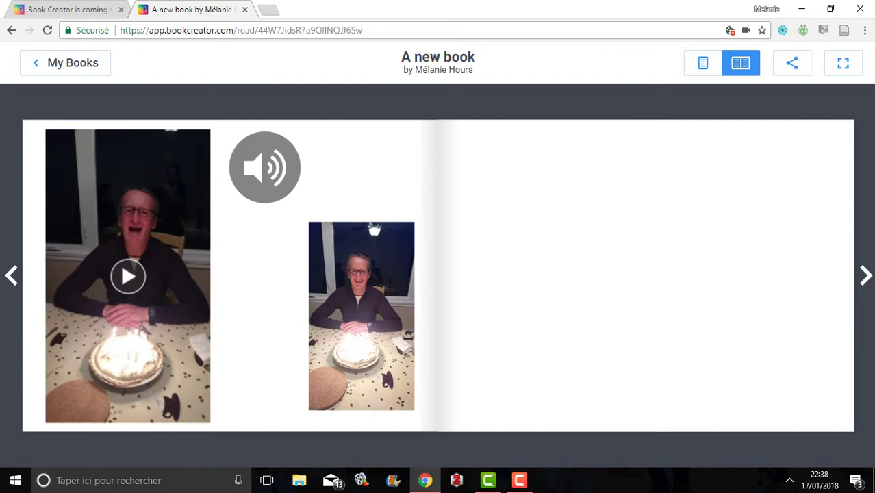
- Return to the library, reopen the book for editing and go to page 3
click(68, 62)
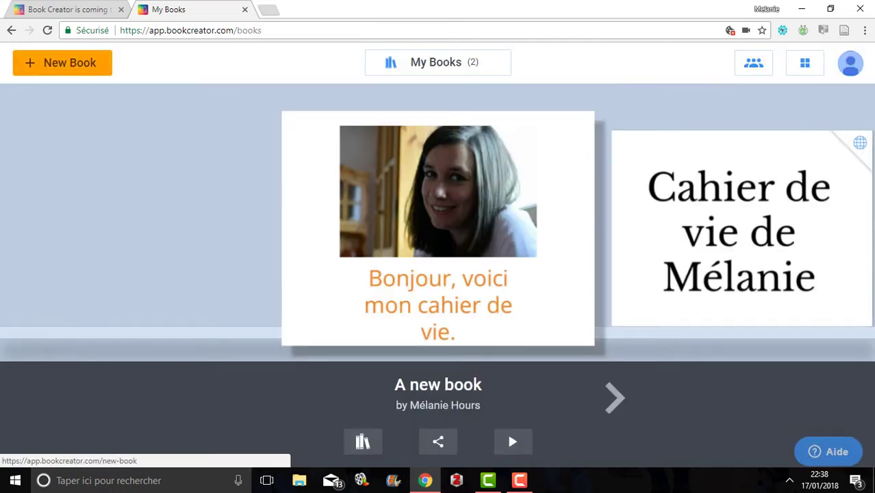
click(438, 228)
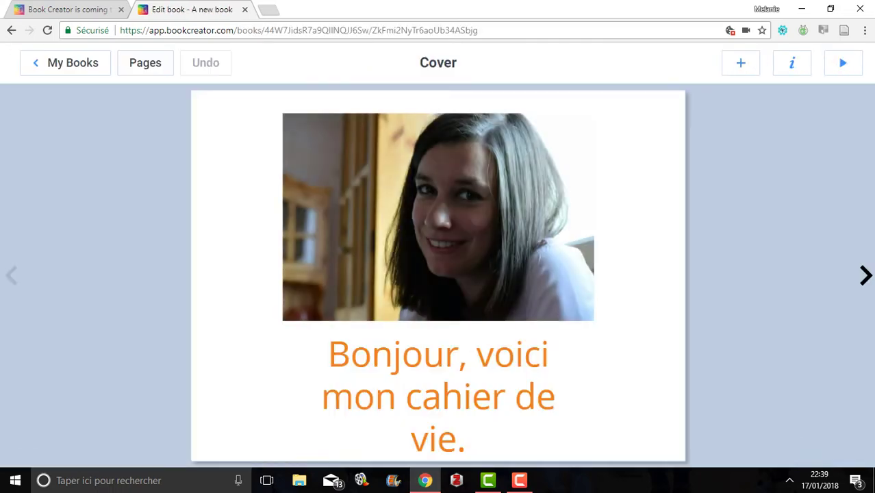
key(Right)
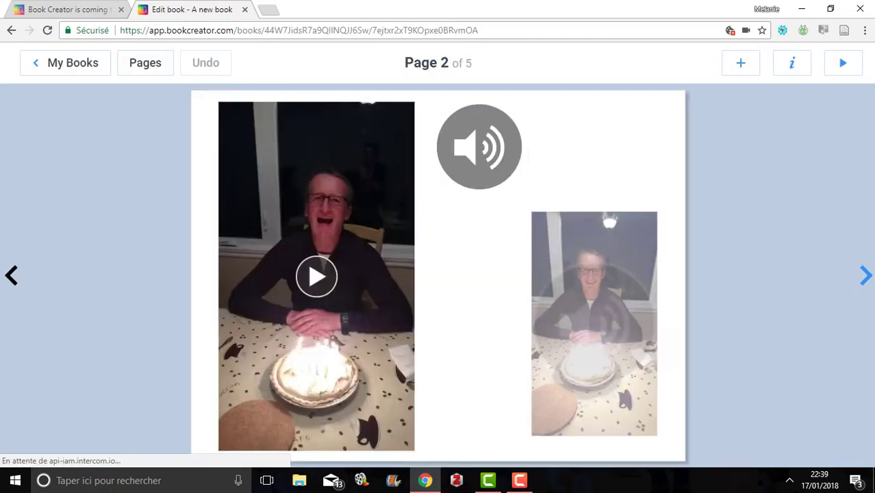
key(Right)
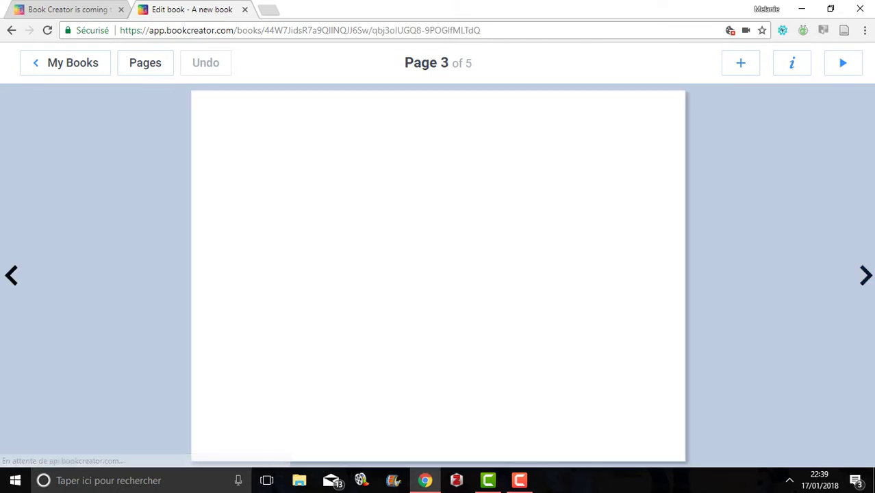
- Import the audio file "lieu de vie" from the computer's audio folder onto page 3
click(739, 63)
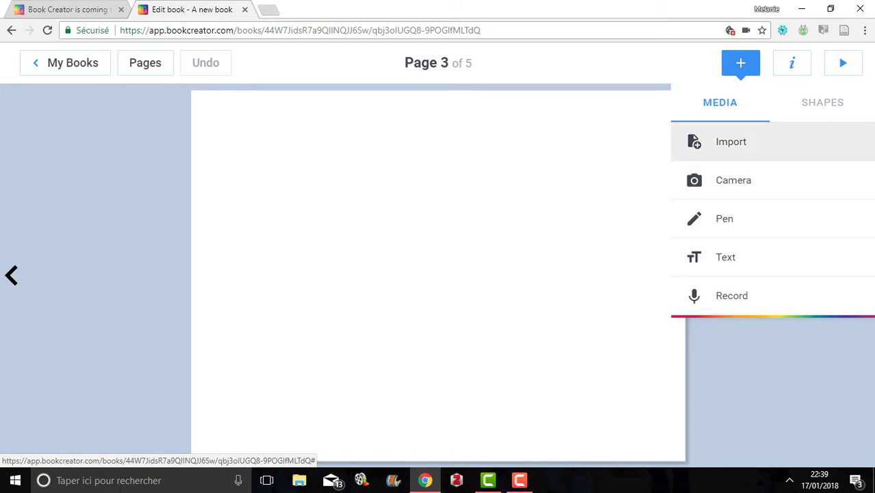
click(730, 141)
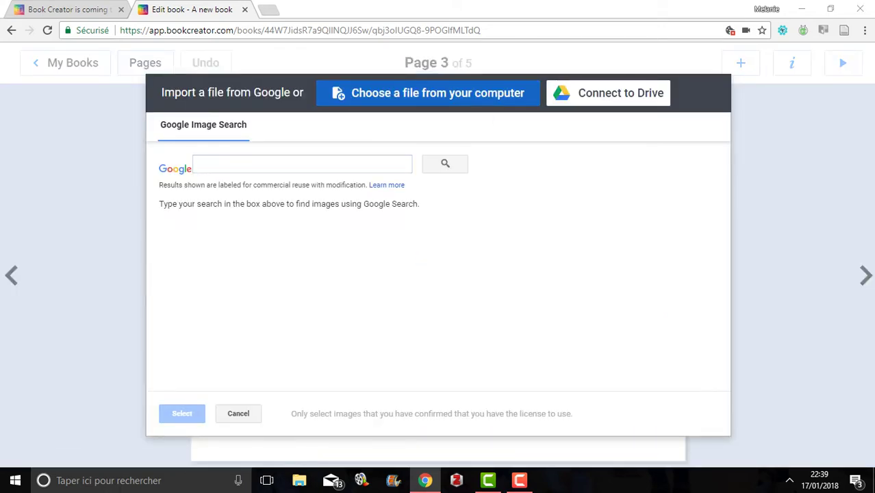
click(430, 92)
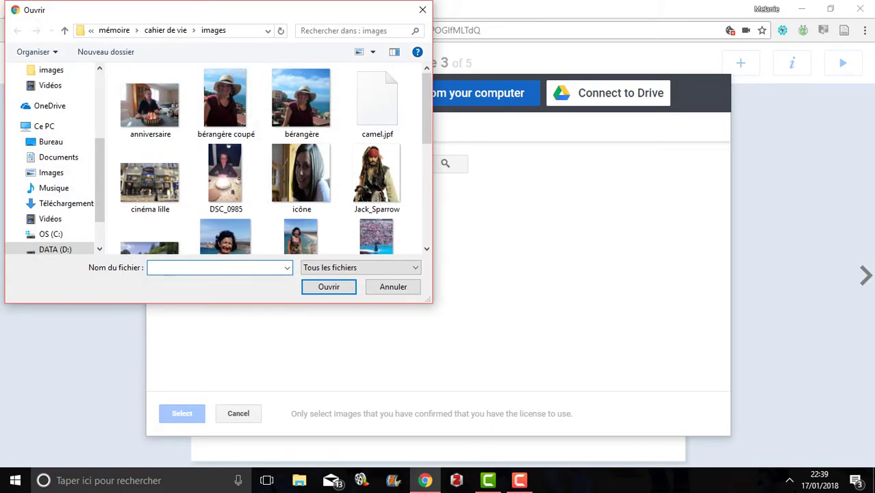
click(194, 30)
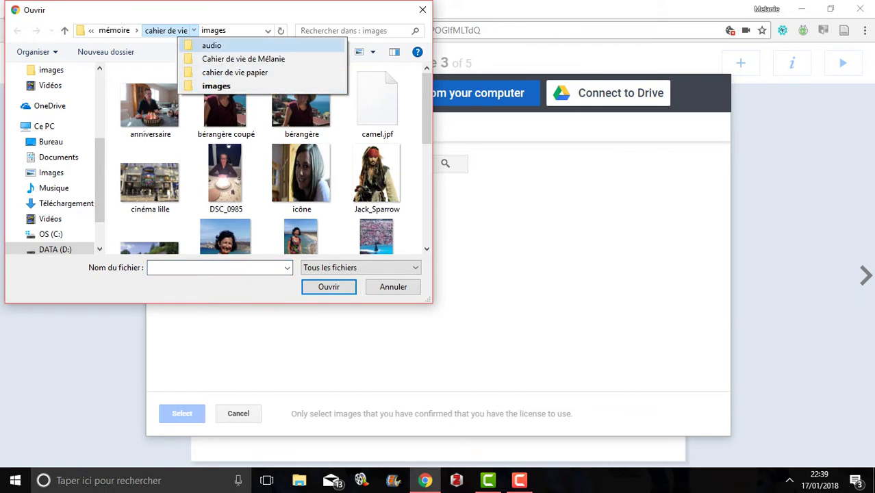
click(212, 45)
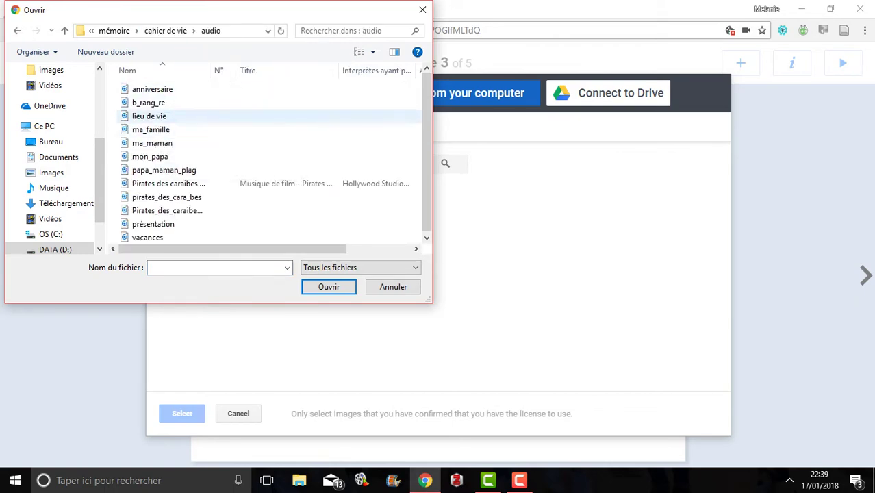
click(149, 115)
key(Return)
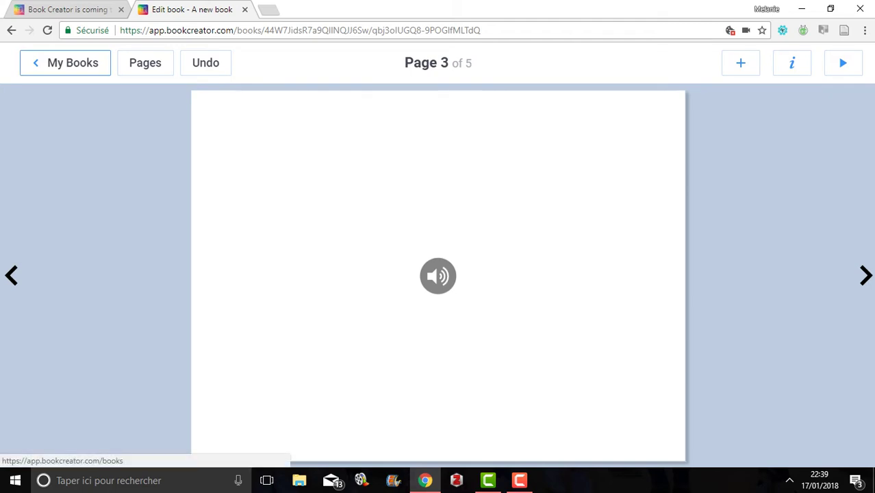
- Preview the book in reading mode, turning to the spread of pages 2 and 3 and back to the cover
click(69, 63)
click(507, 430)
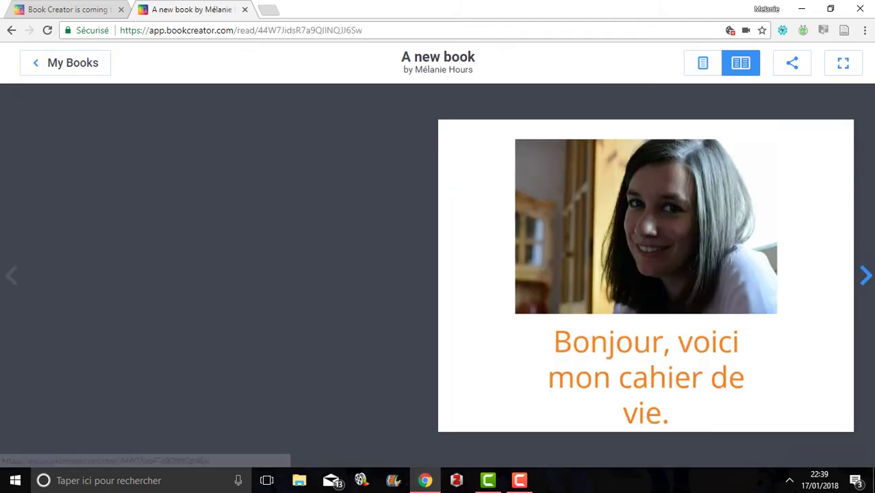
key(Right)
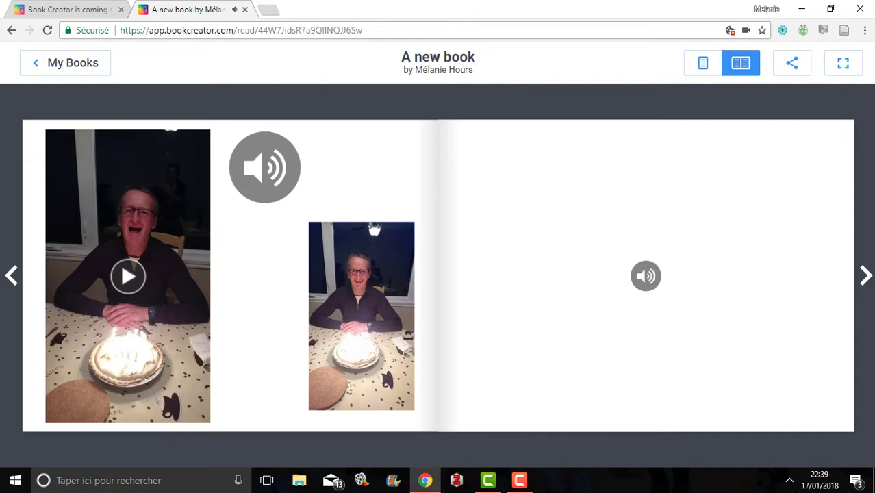
key(Left)
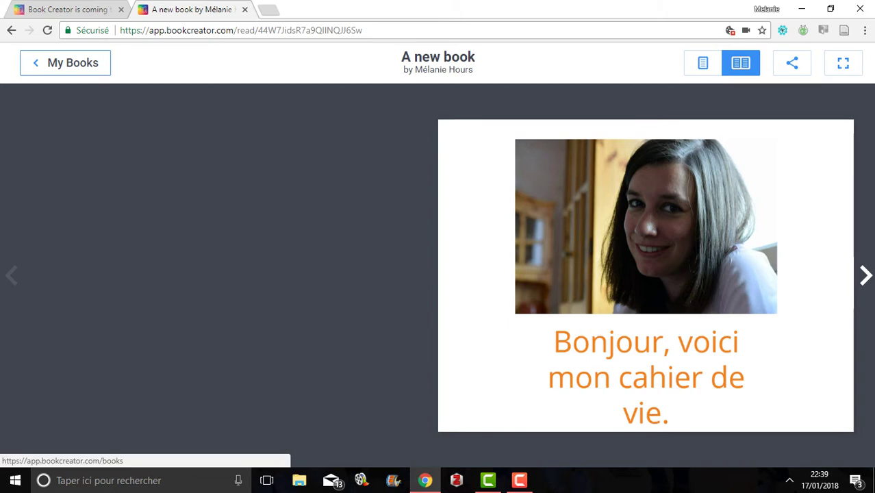
- Publish the book online from the library with the title "Cahier de vie exemple" and copy its link
click(65, 62)
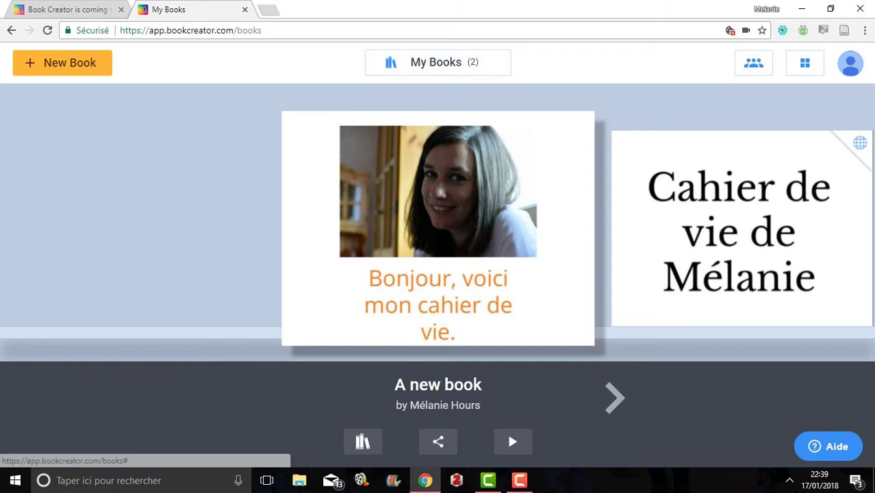
click(438, 441)
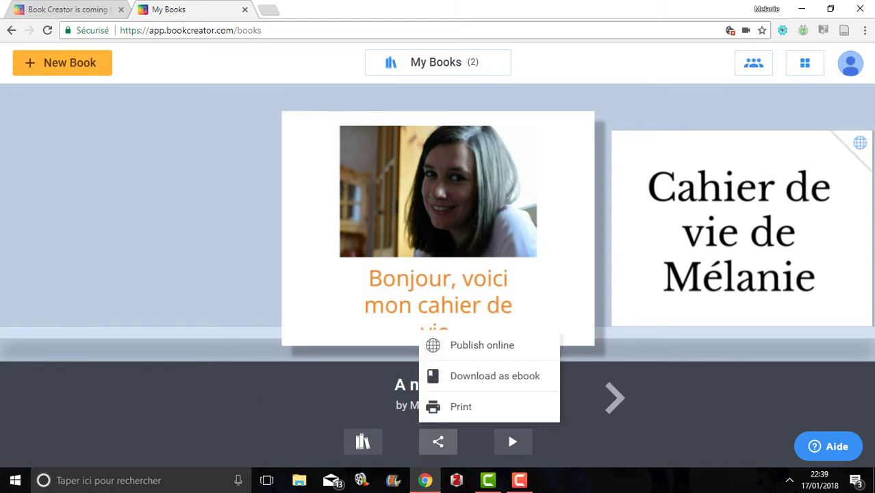
click(482, 345)
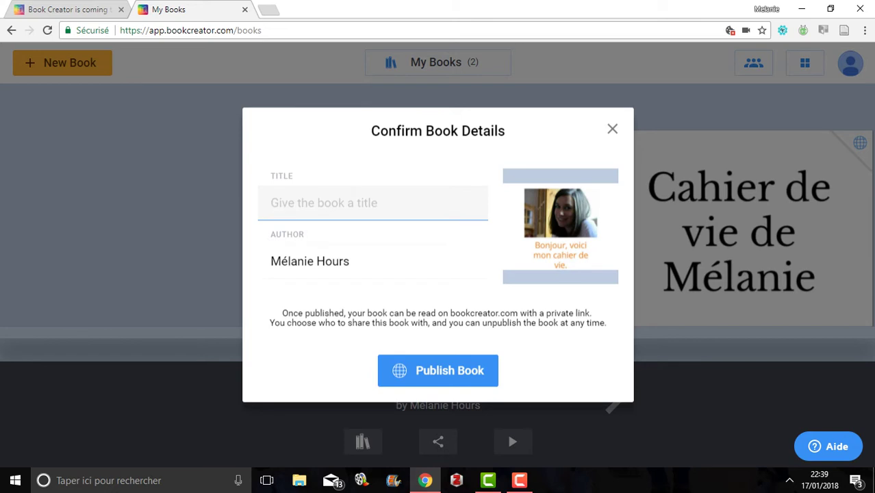
text(Cahier de vi)
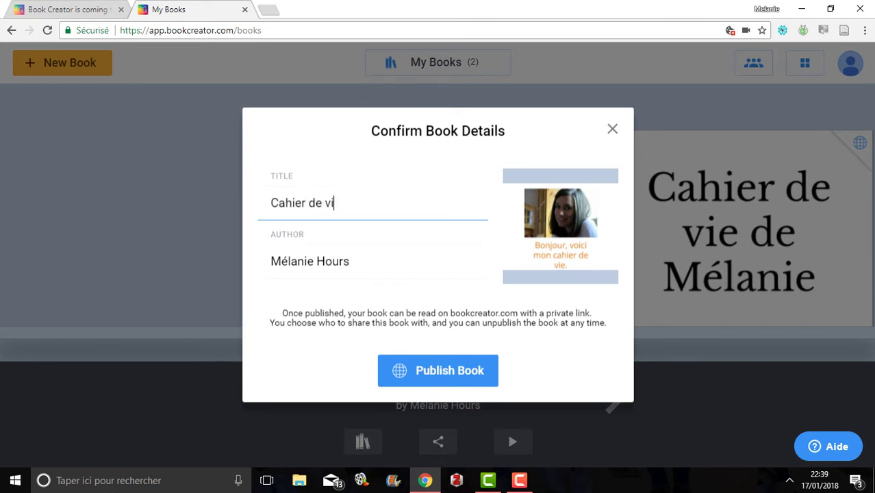
text(e exemple)
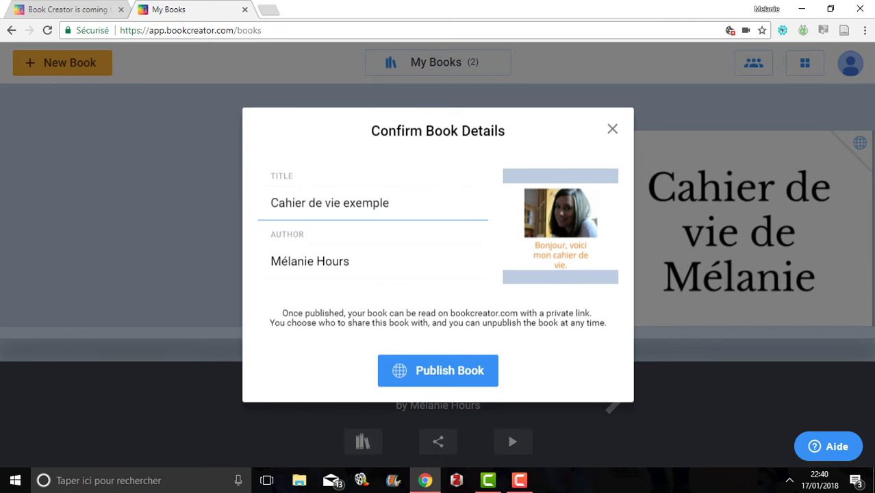
click(438, 371)
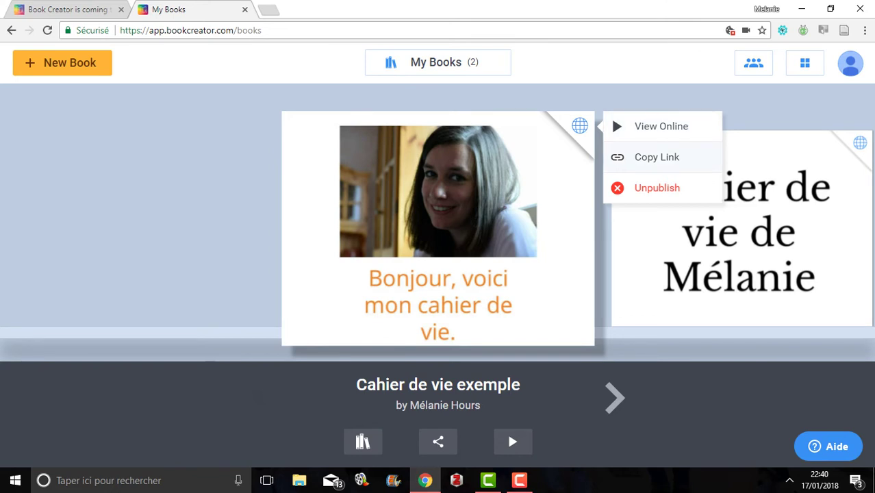
click(657, 156)
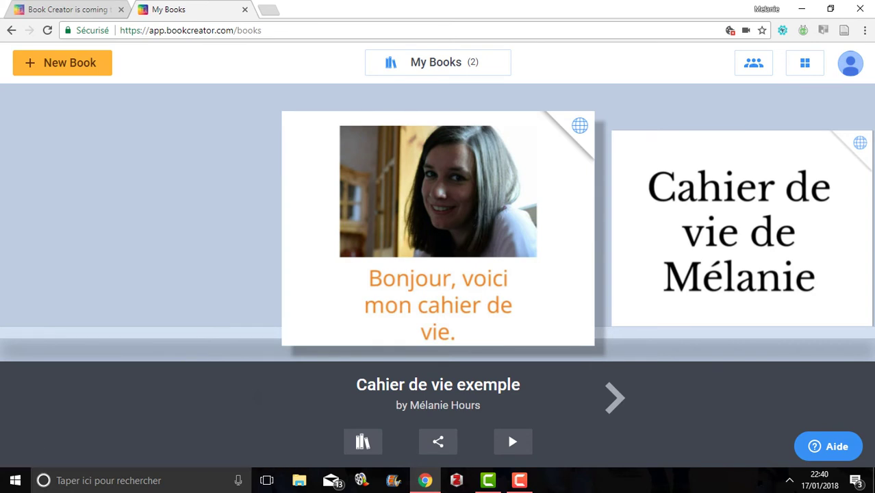
- View the published book's online options, close them and open the options for importing, moving, copying, combining or deleting books
click(580, 125)
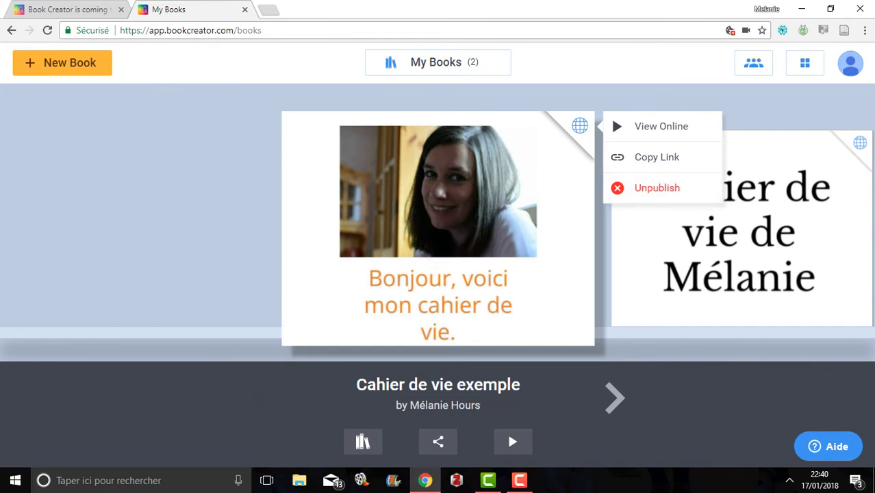
key(Escape)
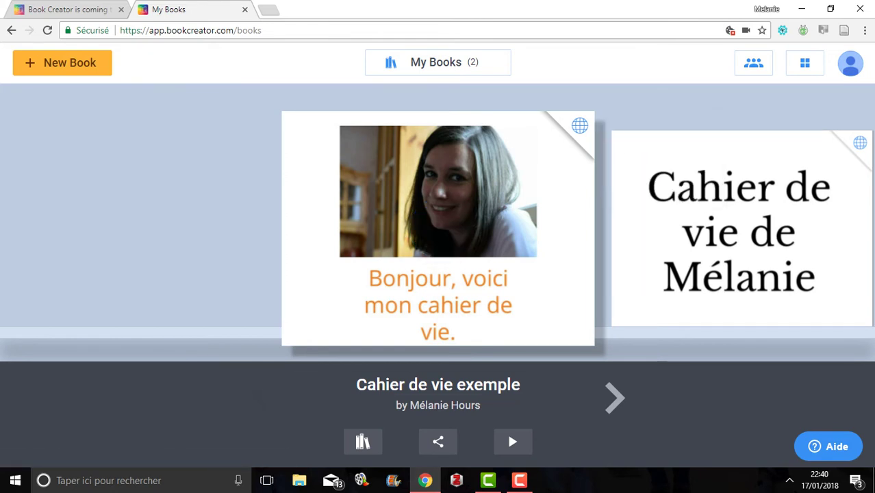
click(363, 441)
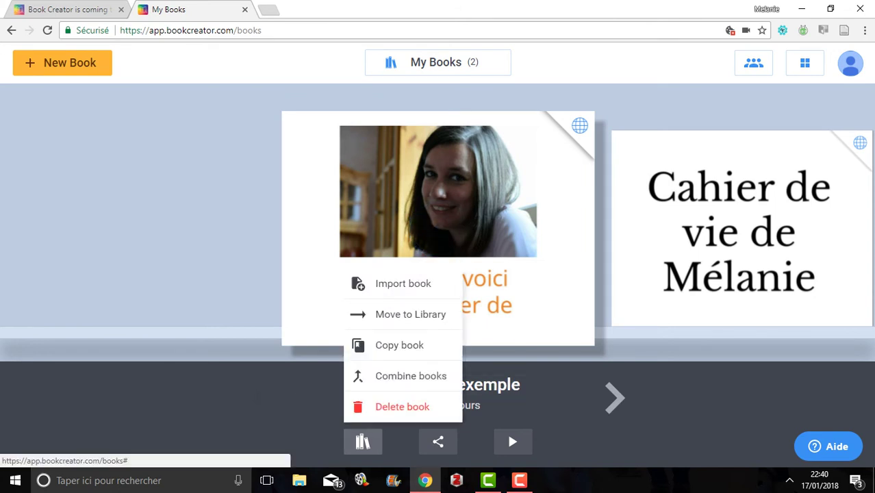